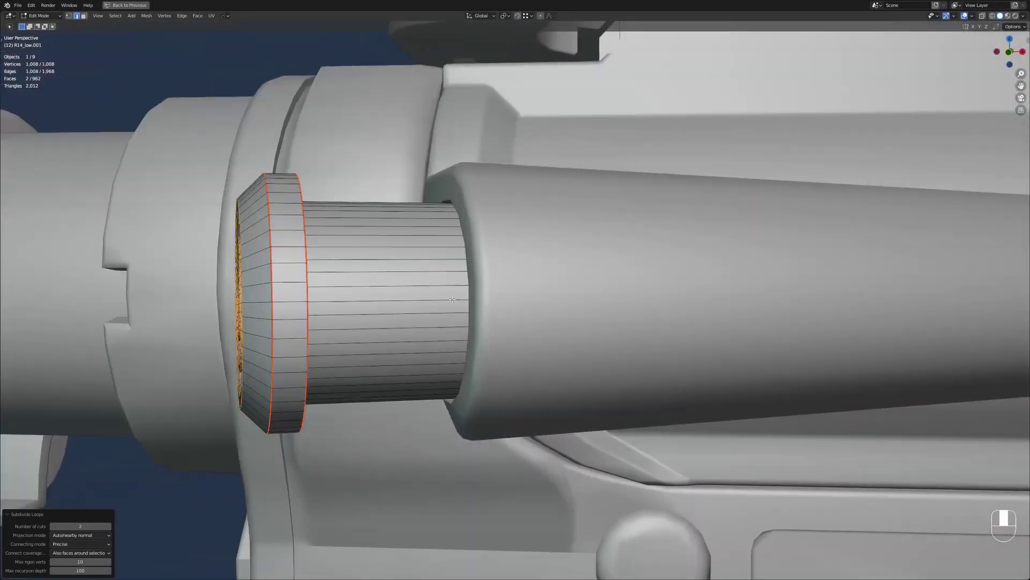
Clear the mesh selection, return to Object Mode and set surface wear to 0.000893.
key(alt+a)
key(Tab)
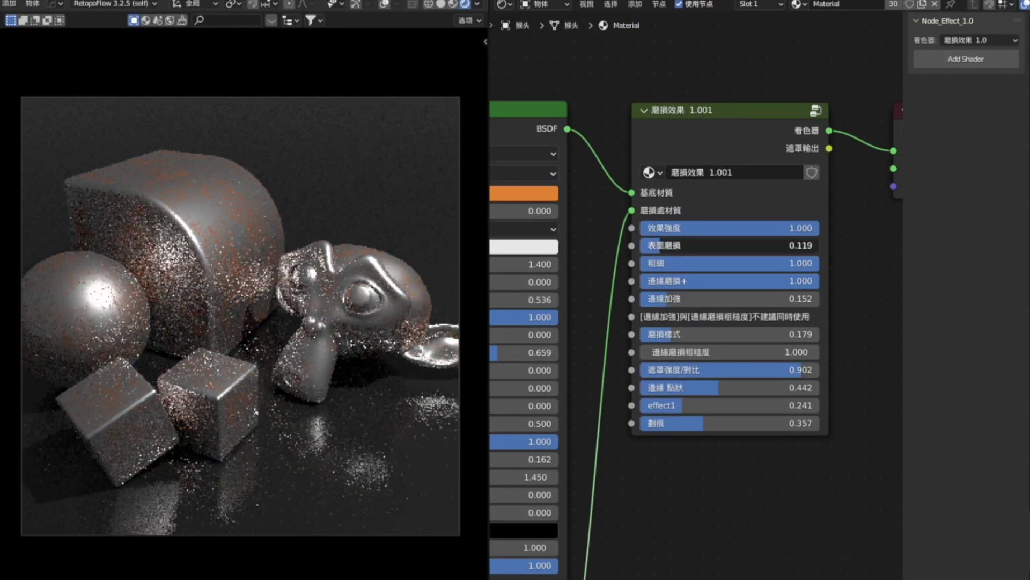
drag(666, 246, 641, 245)
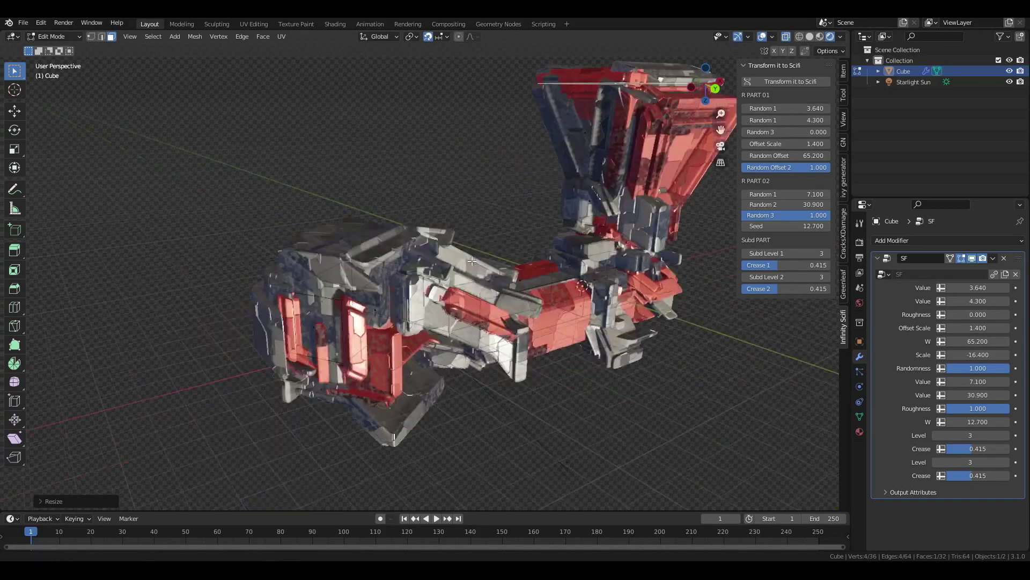
Confirm the sci-fi extrusion, move the selection, then open the Forestation tree thumbnail gallery.
middle_drag(472, 261, 519, 322)
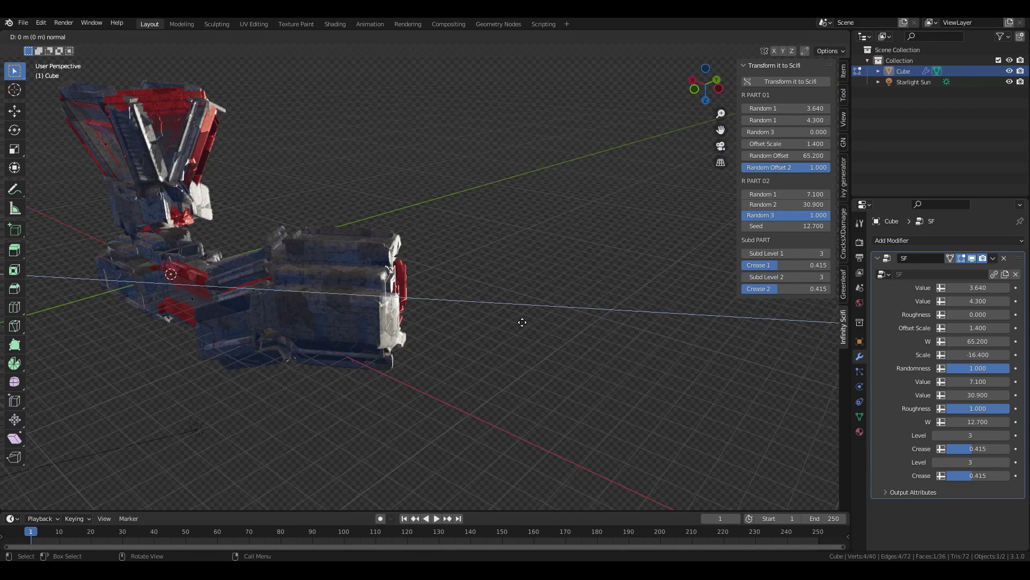
click(409, 331)
middle_drag(409, 332, 252, 284)
key(g)
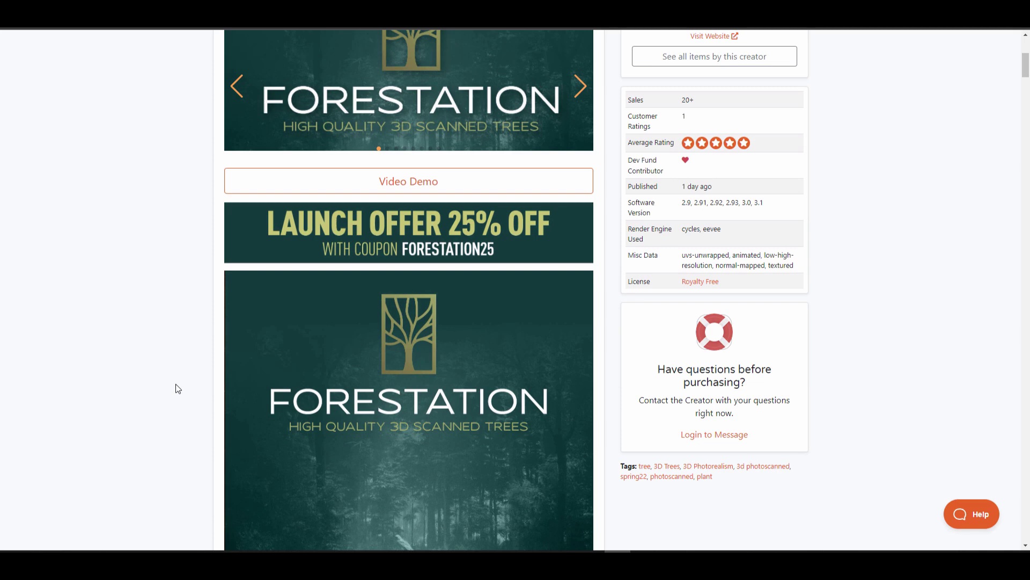
scroll(175, 384, down, 10)
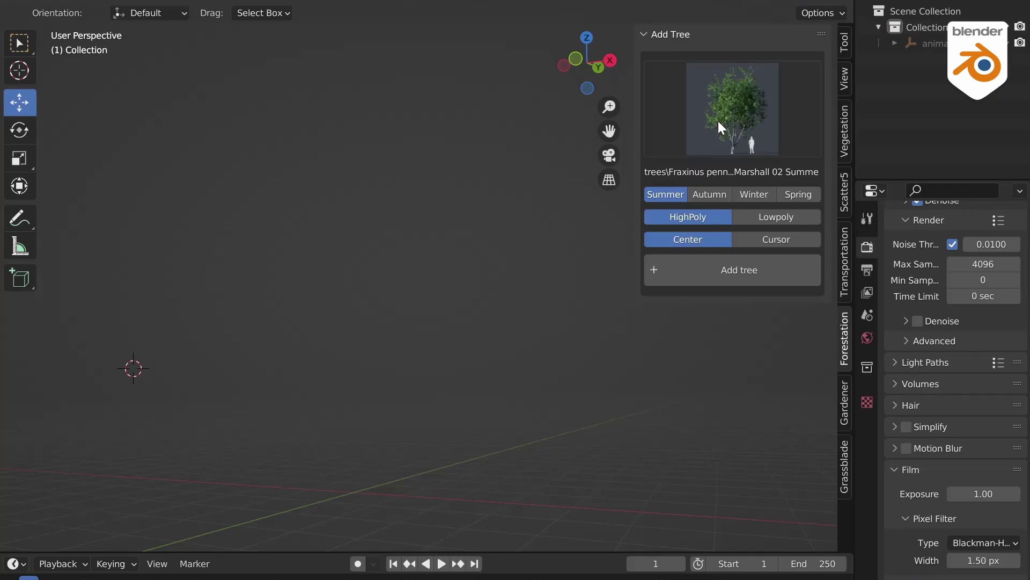
click(718, 121)
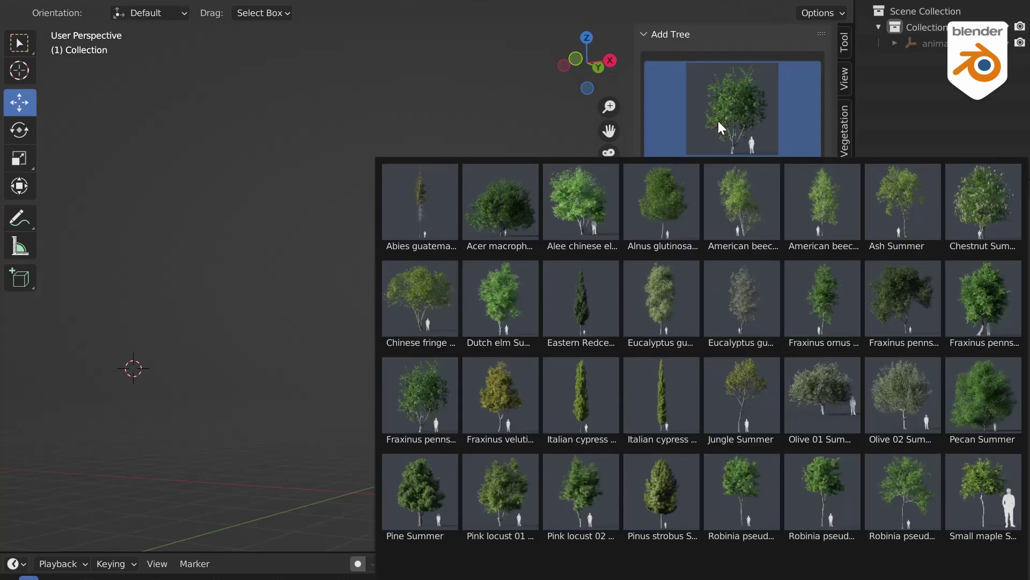
Add the Fraxinus pennsylvanica 04 Summer tree to the scene.
click(890, 323)
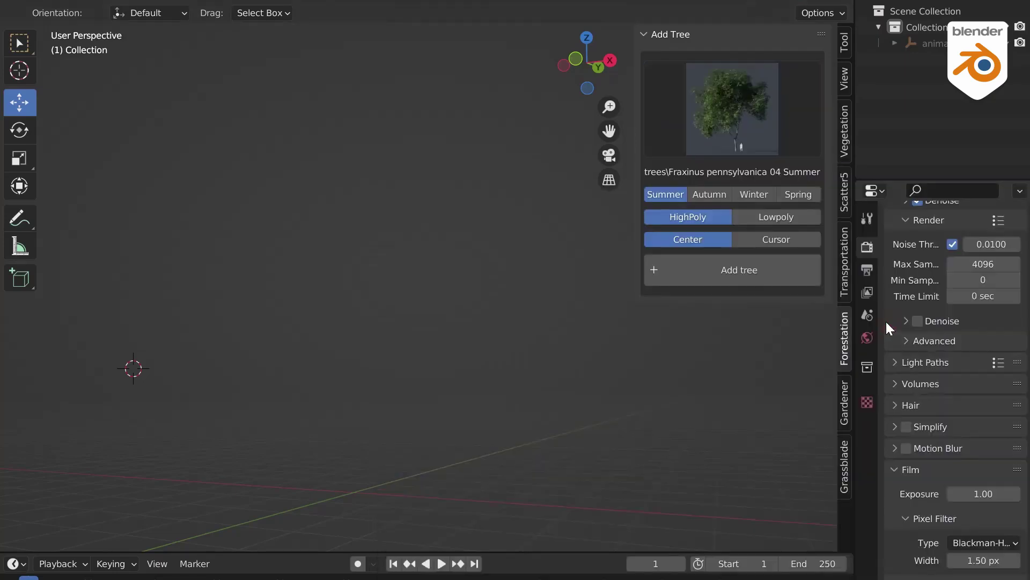
click(757, 276)
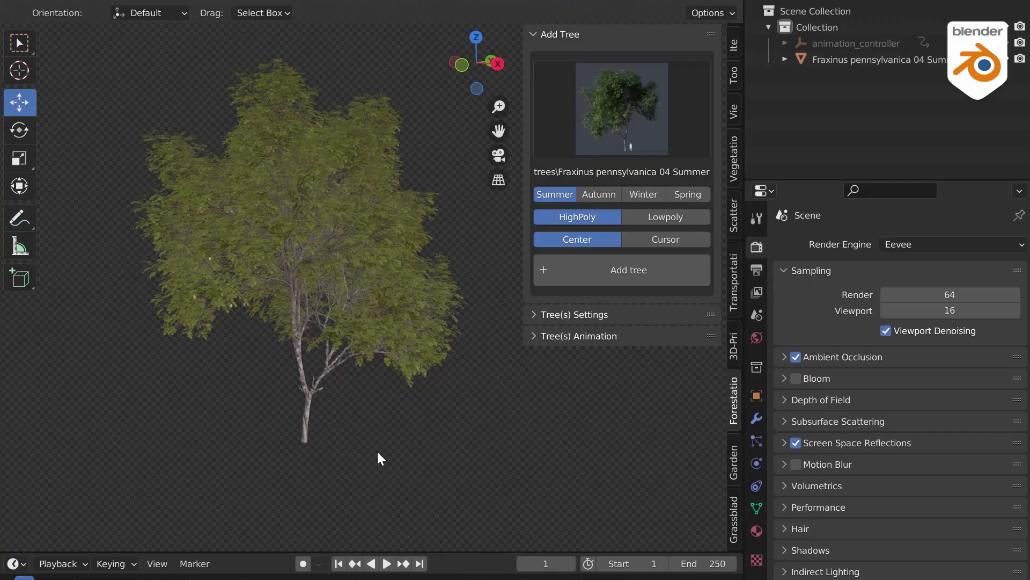
scroll(299, 396, up, 5)
scroll(299, 396, up, 4)
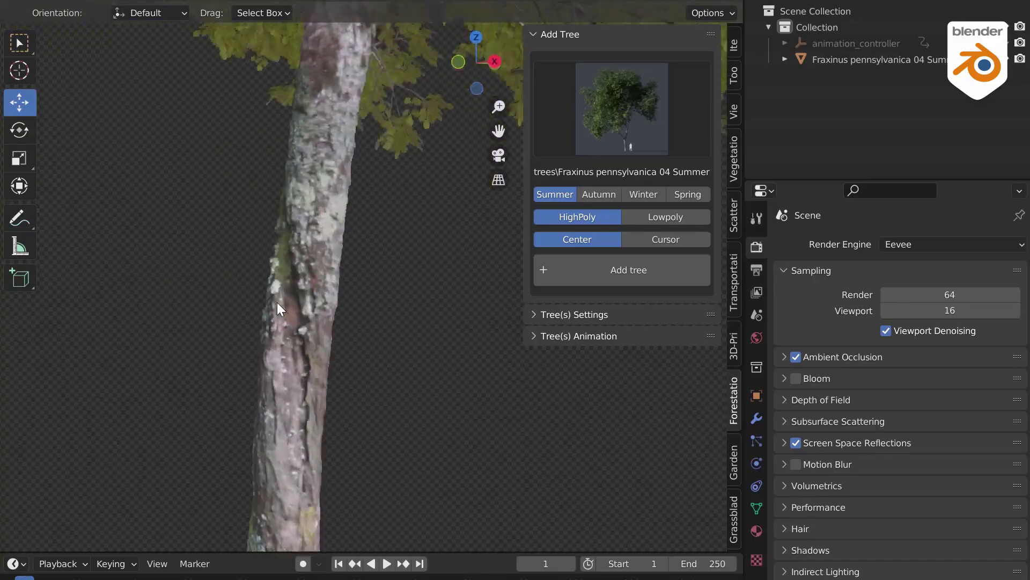
scroll(258, 368, down, 4)
Switch the render engine to Cycles, enable animated leaves and use Rendered viewport shading.
click(907, 244)
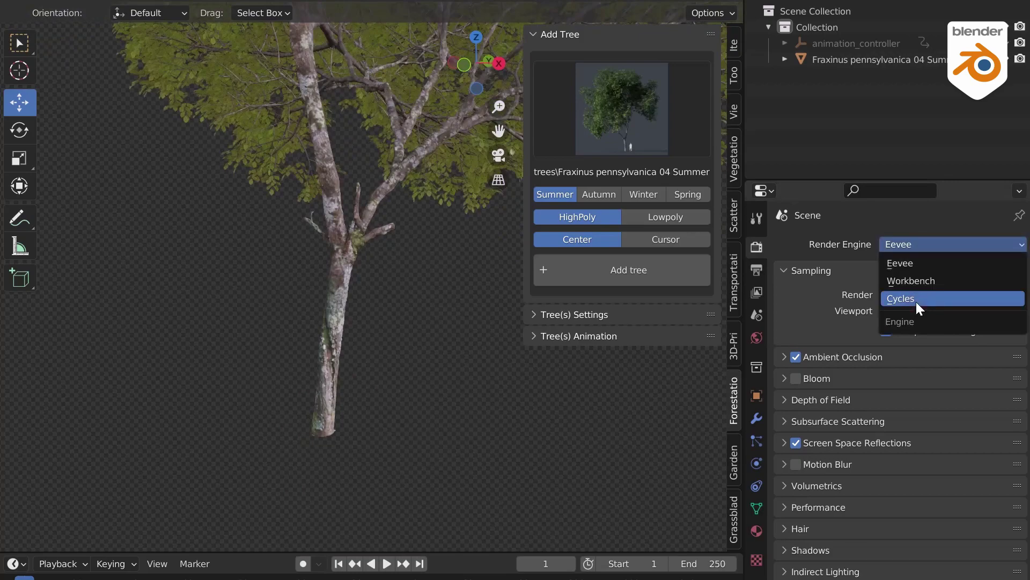
click(916, 298)
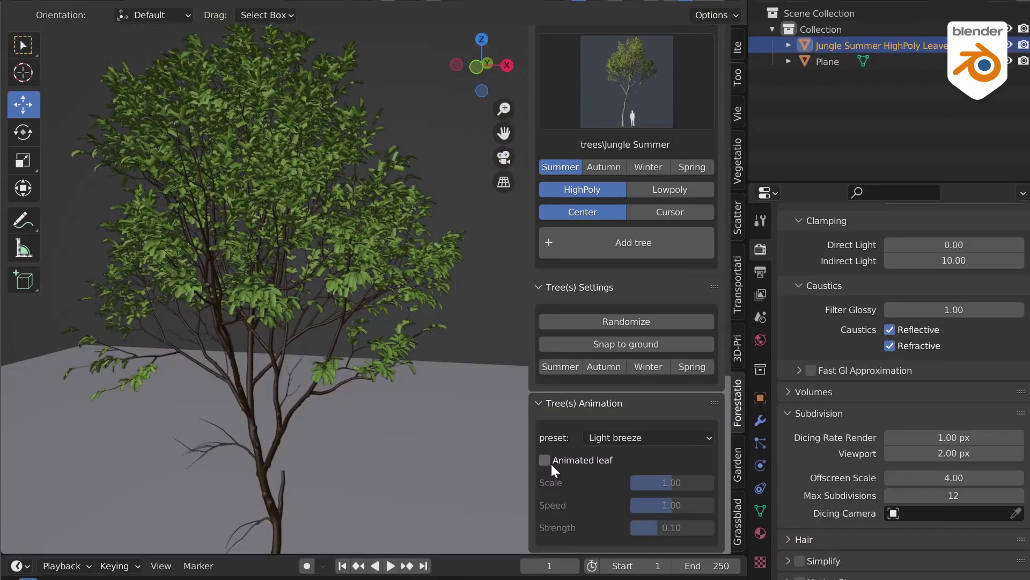
click(544, 460)
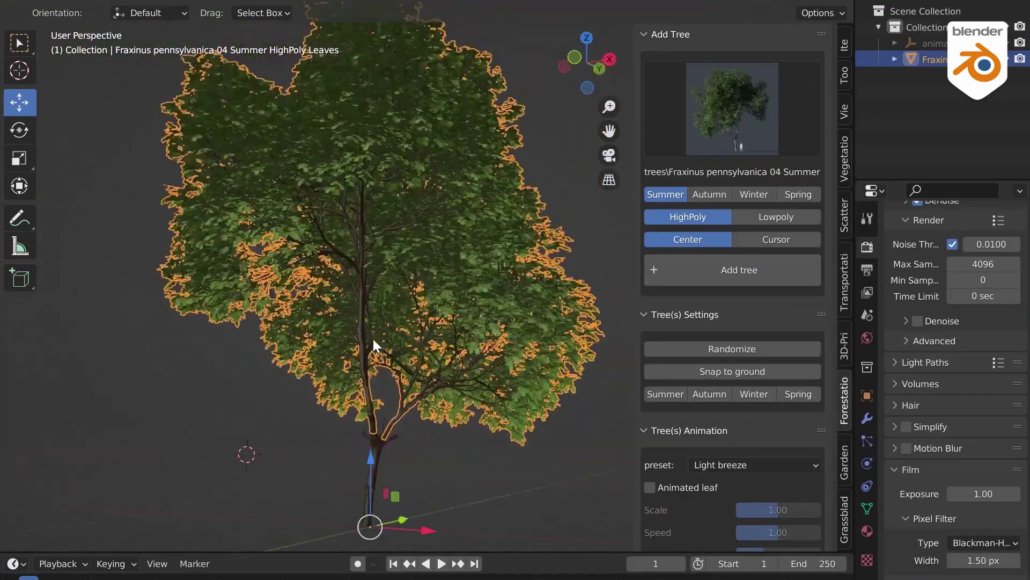
key(z)
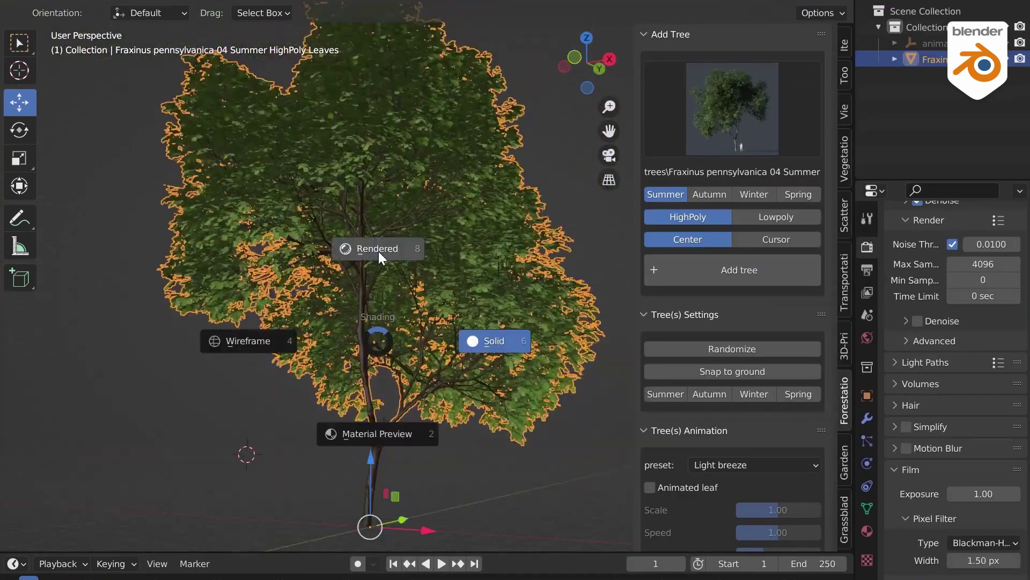
click(380, 250)
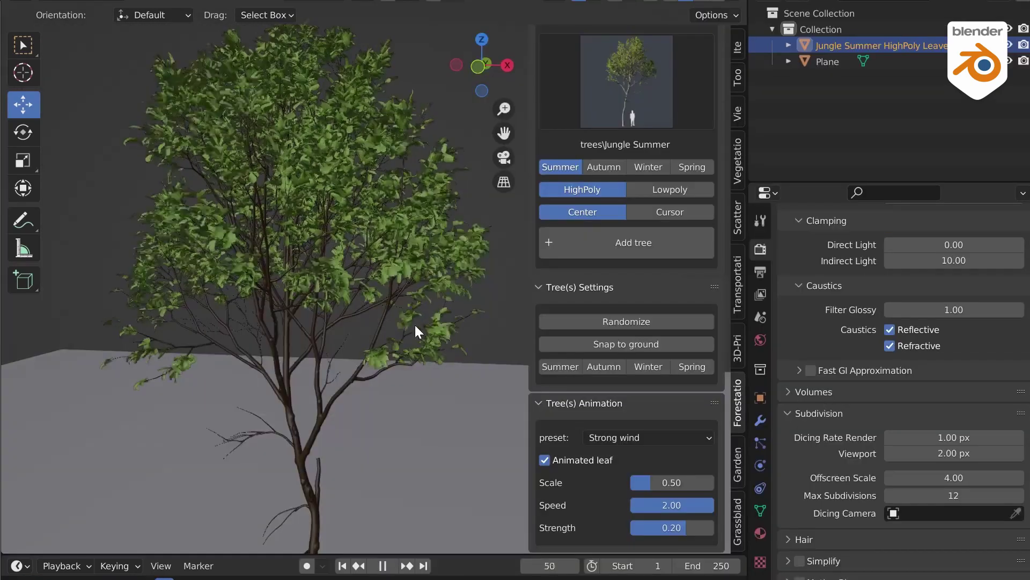
Set the tree's wind animation preset to Medium wind and view the scanned trunk up close.
click(622, 438)
click(613, 469)
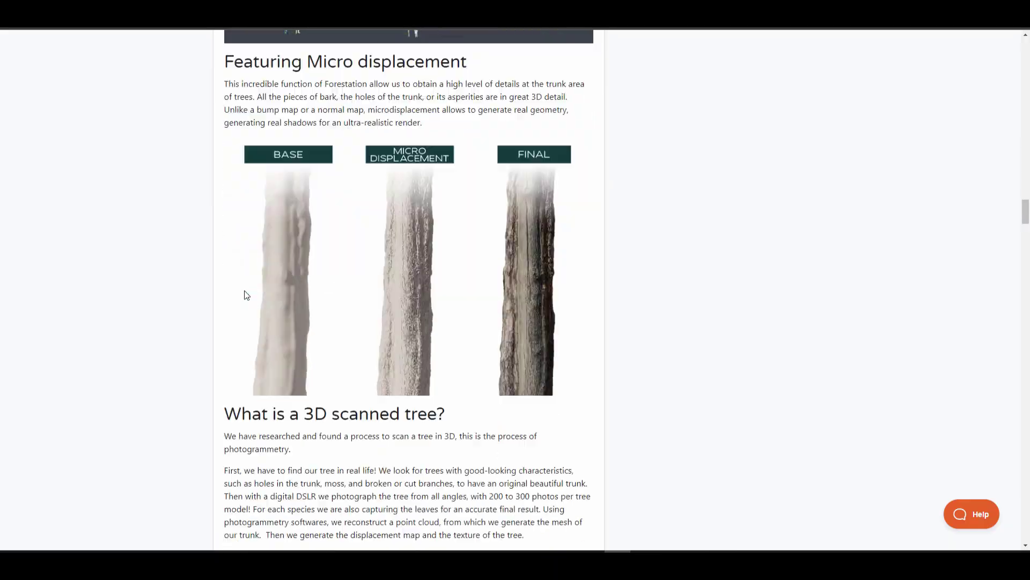
scroll(245, 293, down, 13)
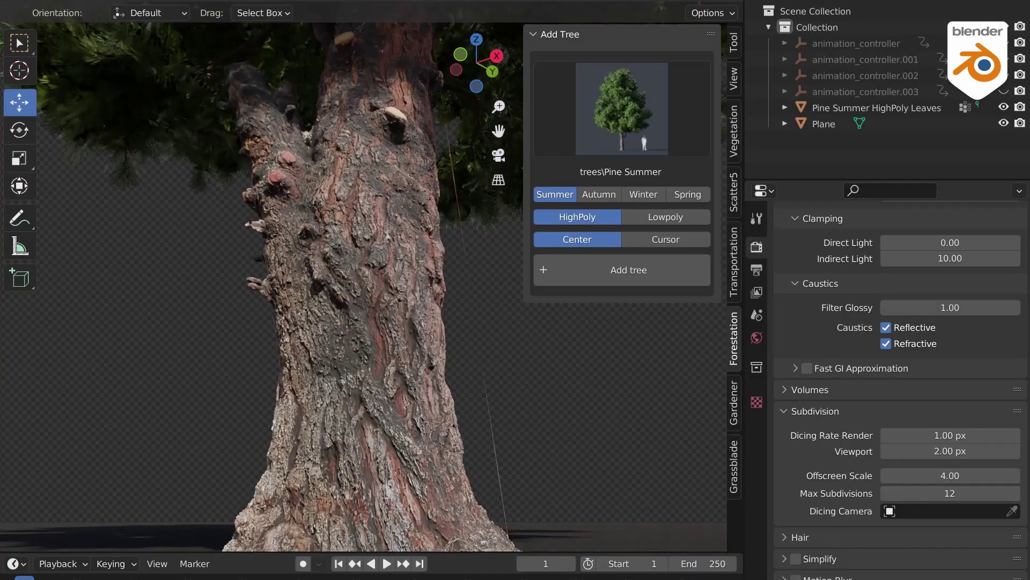
middle_drag(142, 448, 144, 310)
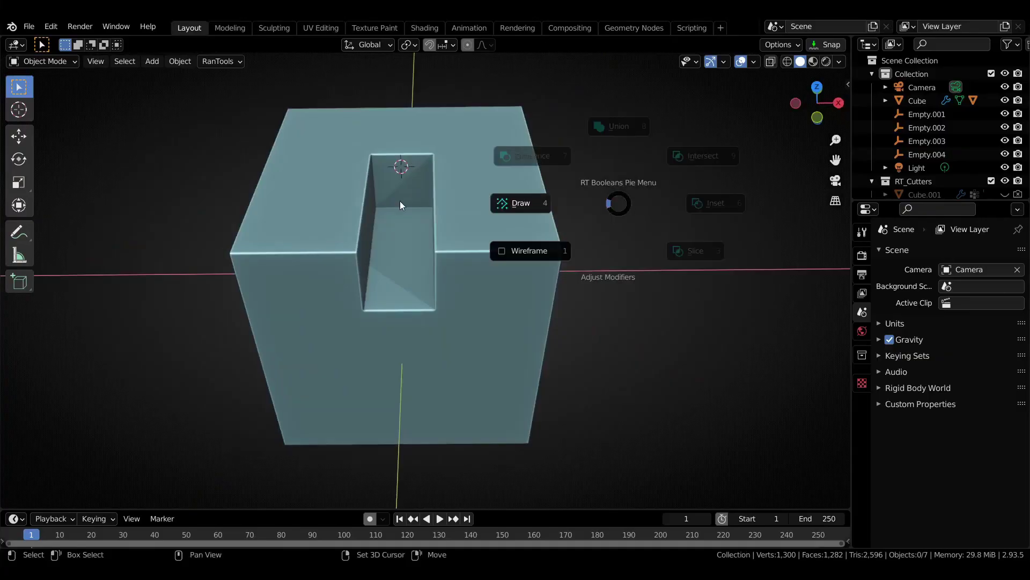
click(456, 198)
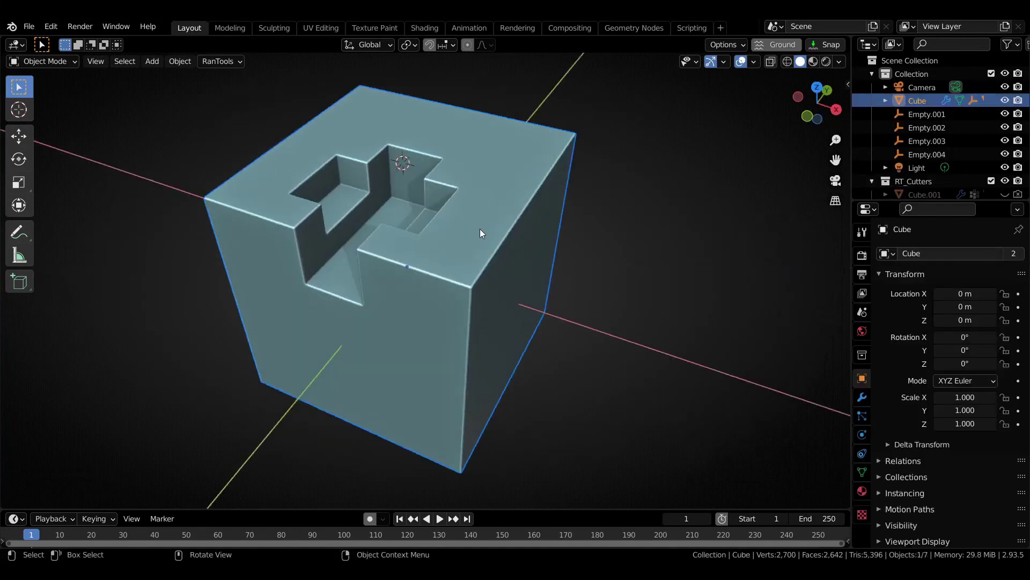
Cut a box-shaped notch and a round hole into the cube.
scroll(480, 228, up, 4)
click(362, 227)
drag(361, 227, 520, 442)
scroll(488, 298, up, 3)
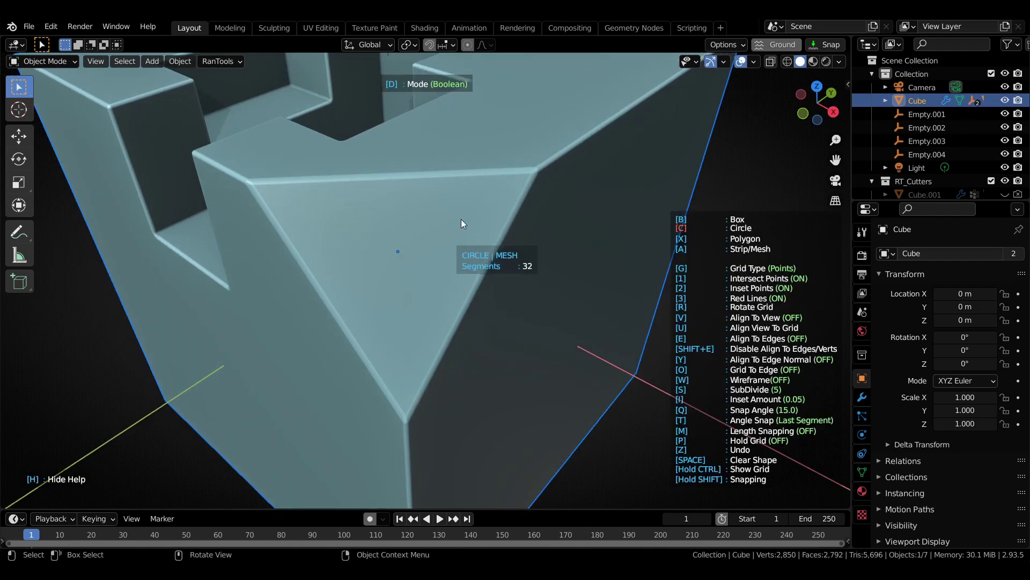
drag(470, 220, 491, 242)
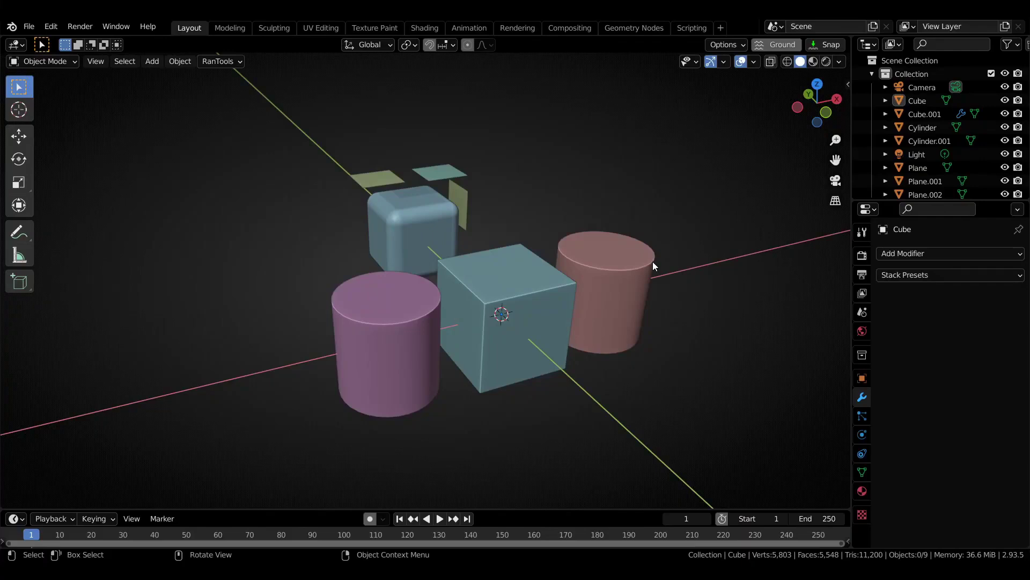
Apply the Bevel wn modifier preset to the orange cylinder, pink cylinder and cube.
click(647, 266)
shift+click(407, 304)
shift+click(537, 300)
middle_drag(578, 278, 400, 243)
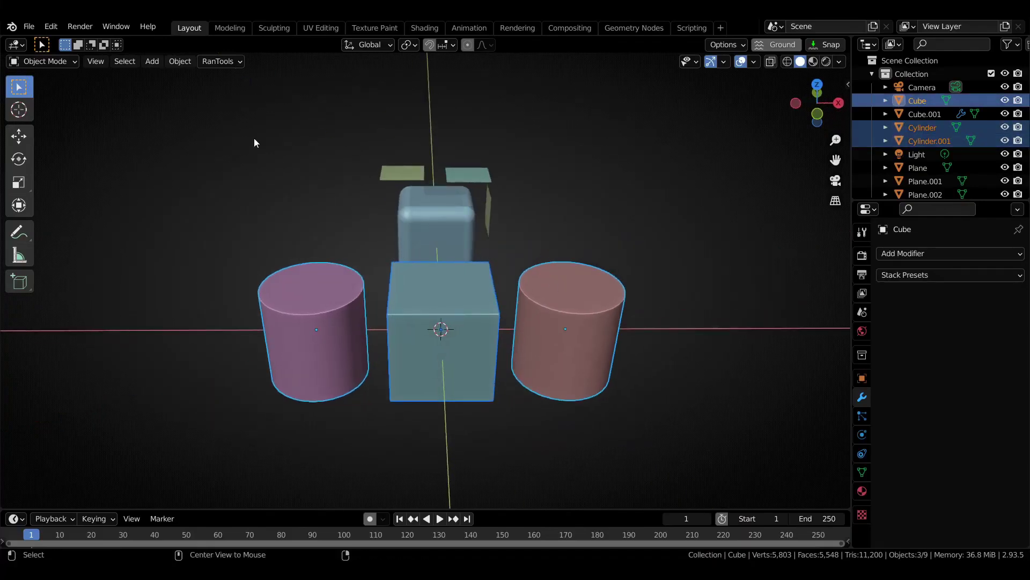
key(alt+q)
mouse_move(269, 111)
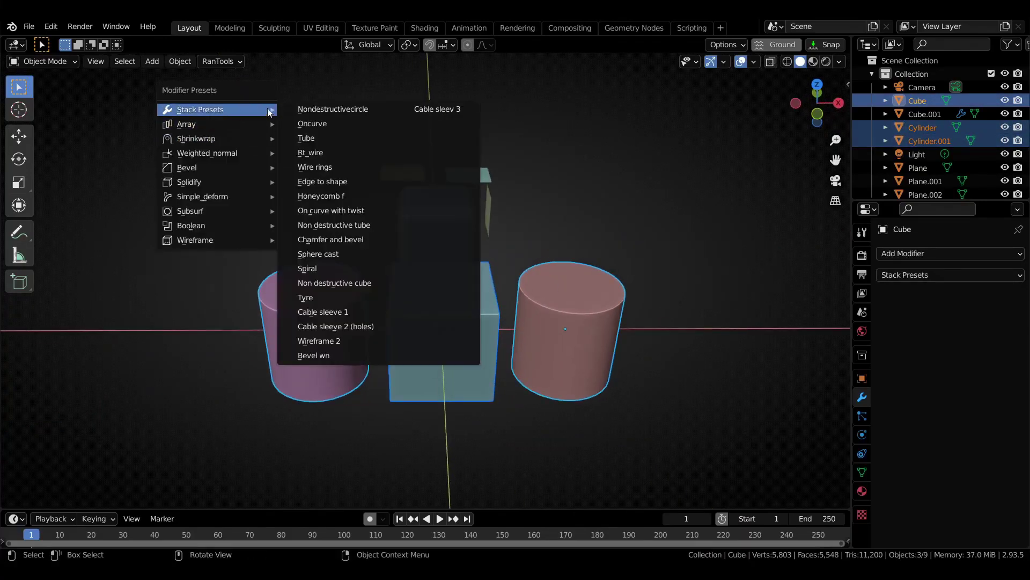
click(330, 353)
Adjust the bevel on the orange cylinder on the right.
click(564, 322)
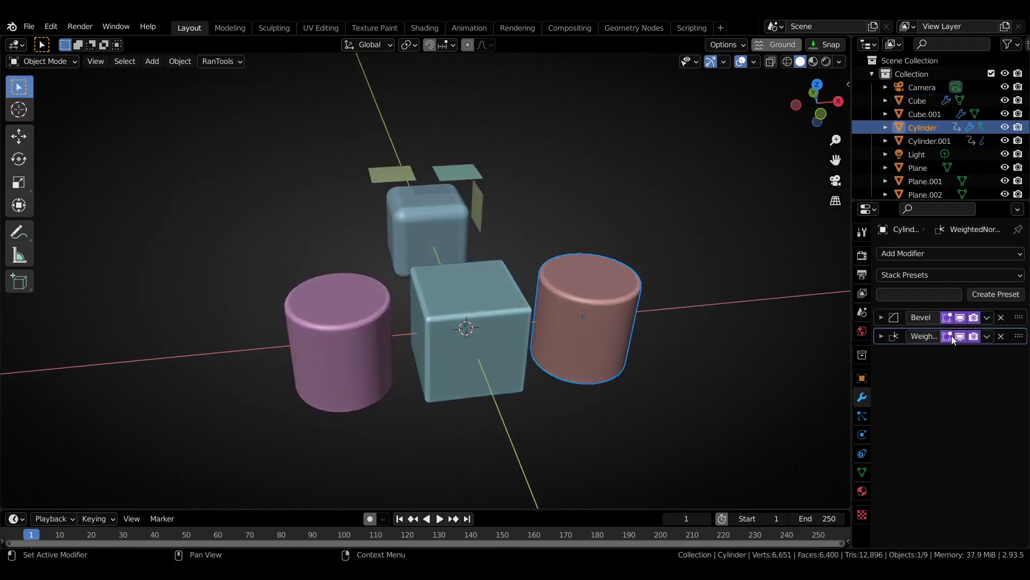
scroll(534, 259, up, 5)
middle_drag(534, 263, 600, 205)
key(ctrl+shift+b)
click(603, 304)
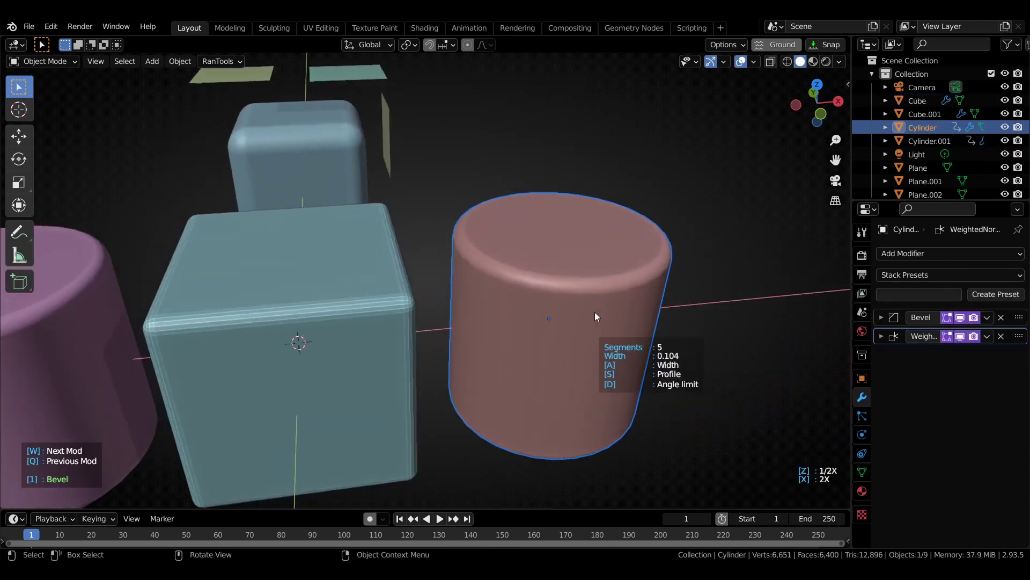
key(Escape)
click(372, 286)
key(ctrl+shift+b)
key(Escape)
Select the three planes and the rounded cube and bring up the modifier presets.
scroll(472, 332, down, 5)
scroll(558, 299, up, 5)
middle_drag(513, 284, 430, 249)
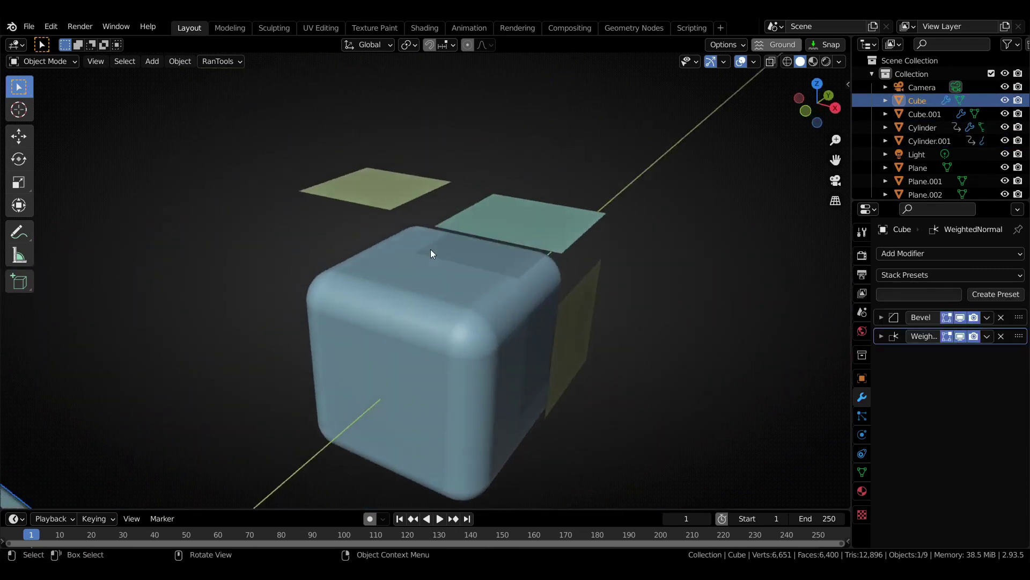
scroll(430, 249, up, 2)
click(361, 175)
shift+click(419, 223)
shift+click(497, 338)
shift+click(409, 285)
middle_drag(409, 285, 469, 242)
key(ctrl+shift+m)
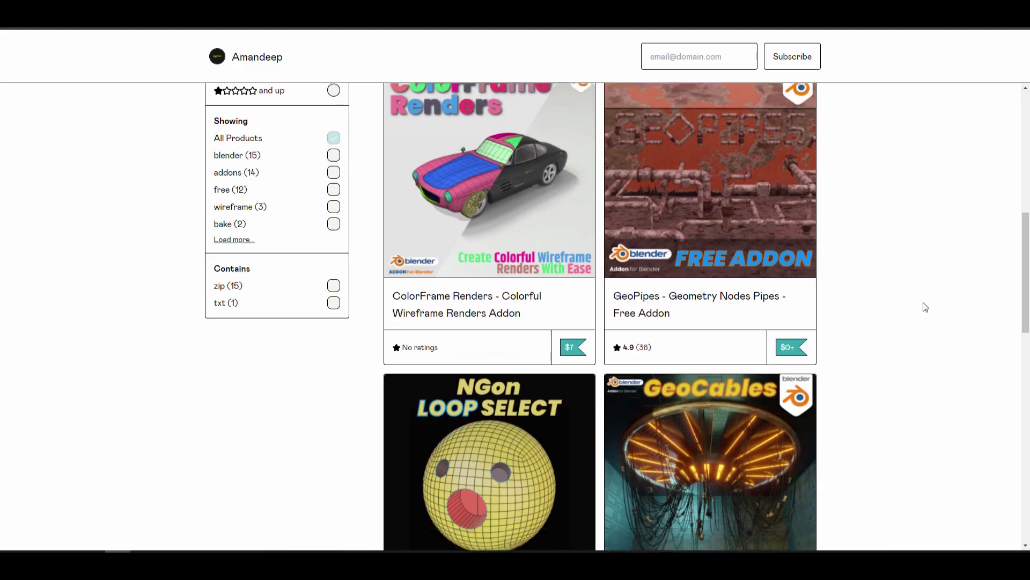
scroll(925, 304, down, 1)
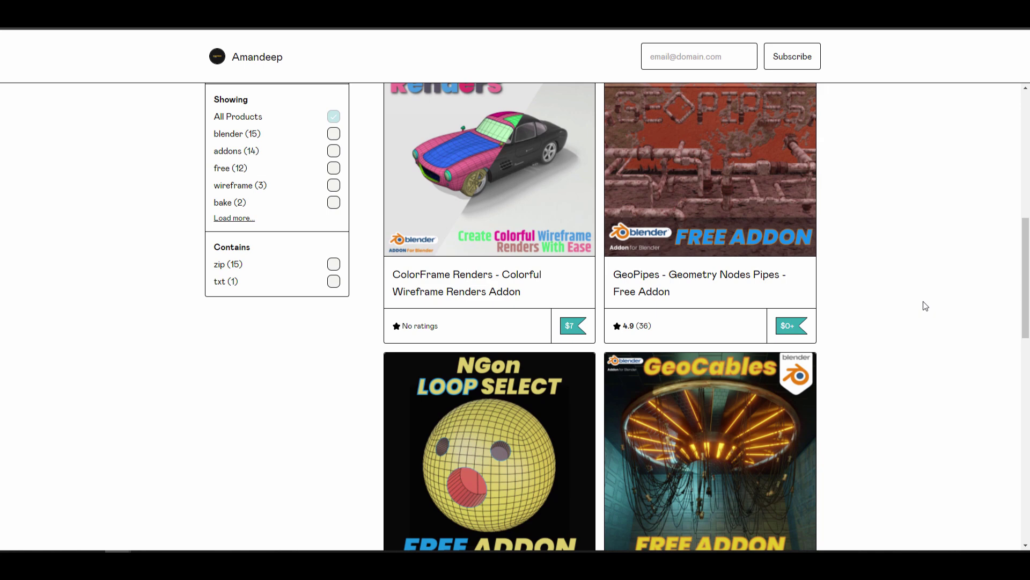
Scroll the Rantools (And P-Cutter) page through its feature sections and changelog, then back to the top.
scroll(925, 304, up, 1)
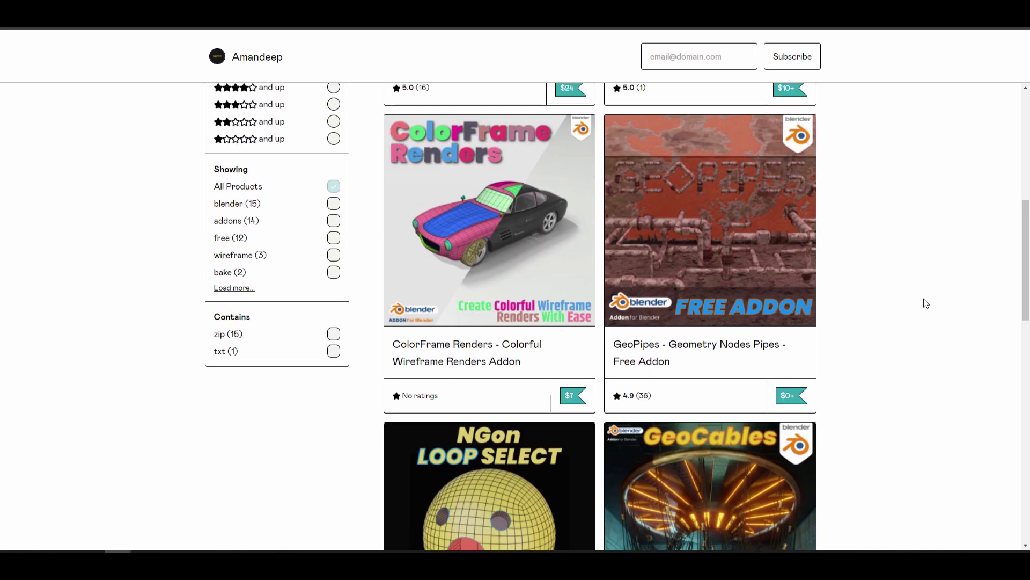
scroll(924, 296, up, 1)
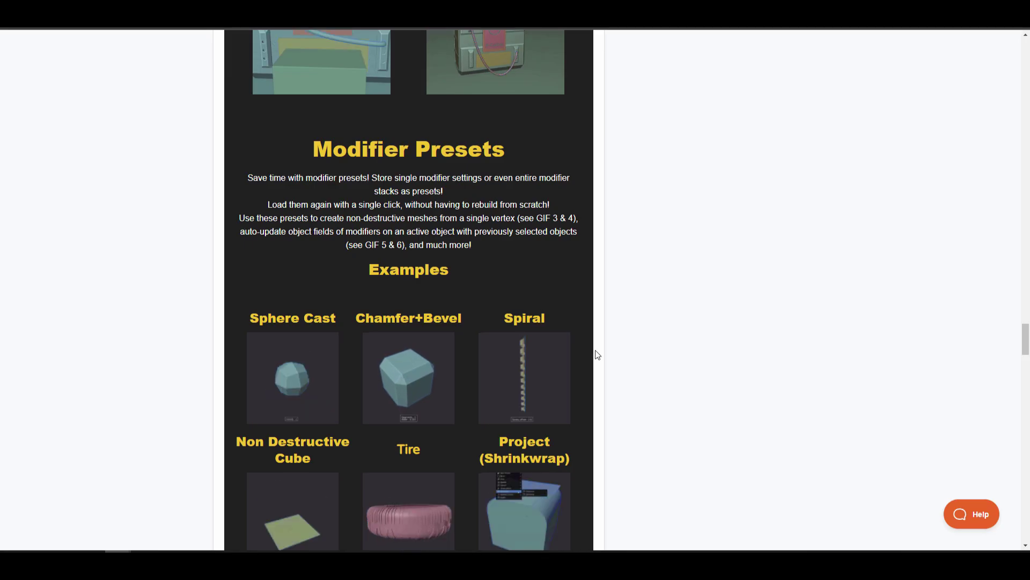
scroll(598, 342, down, 1)
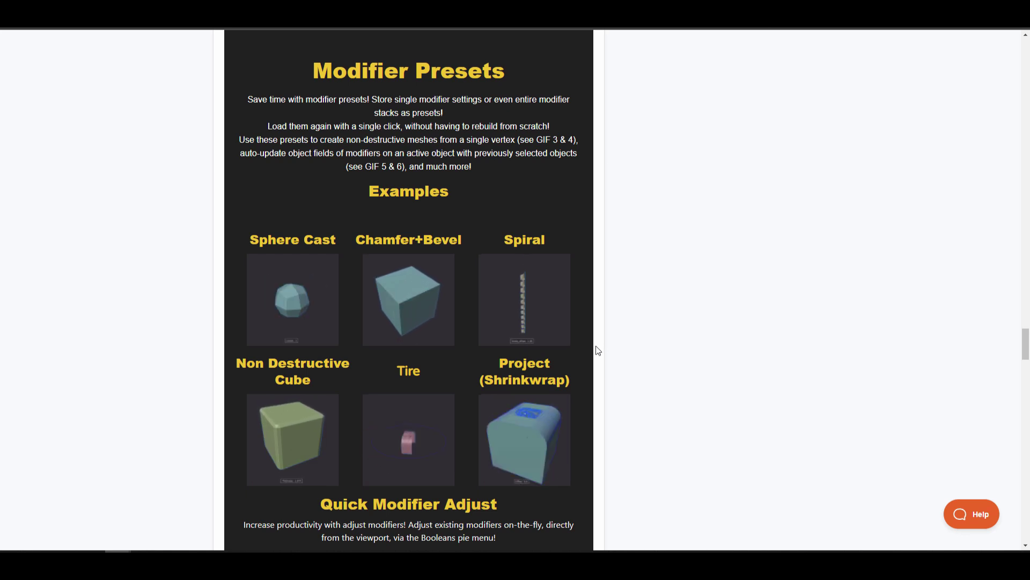
scroll(601, 349, down, 1)
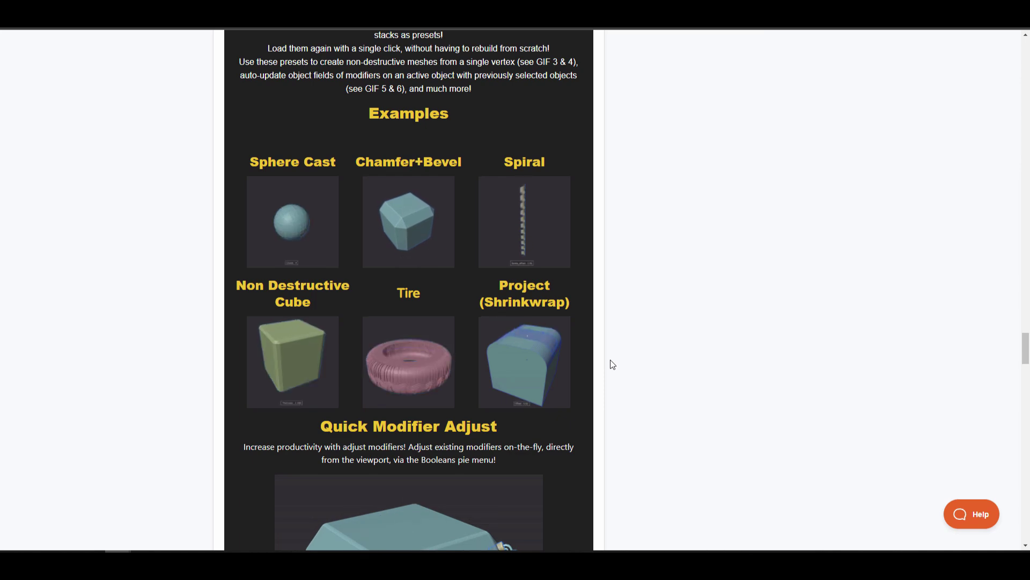
scroll(610, 360, down, 1)
scroll(610, 361, down, 4)
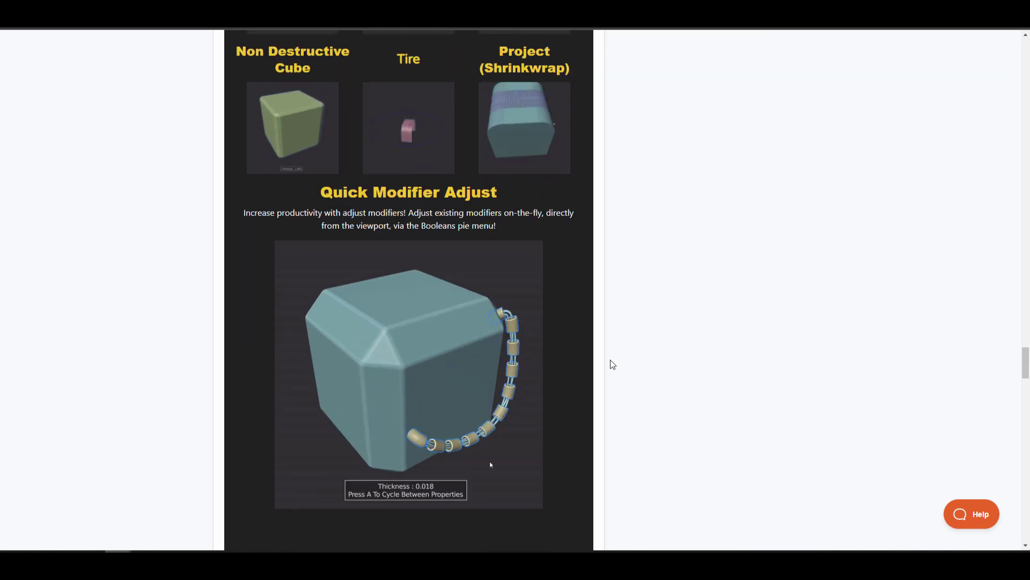
scroll(610, 360, down, 5)
scroll(610, 365, down, 4)
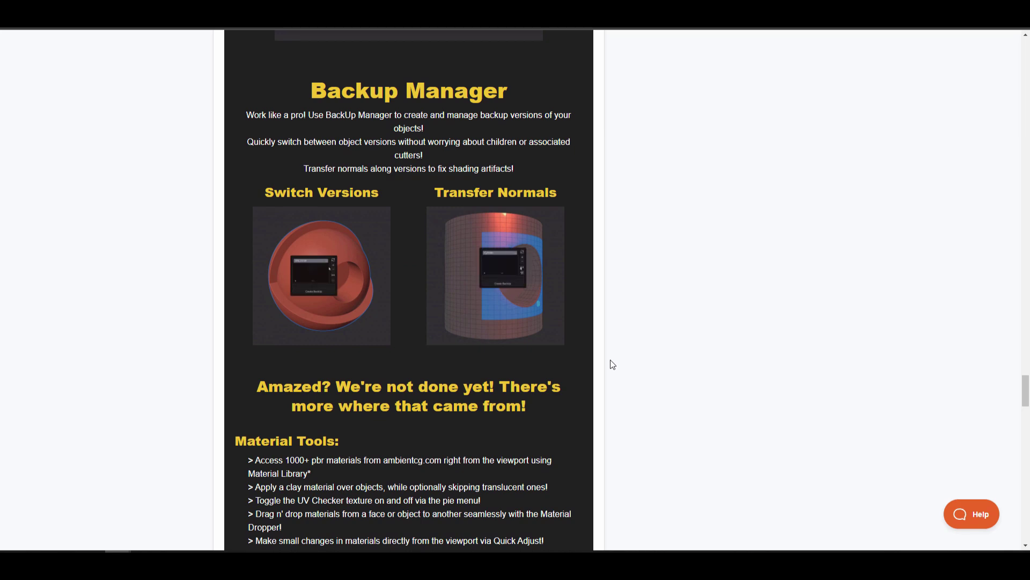
scroll(610, 364, down, 4)
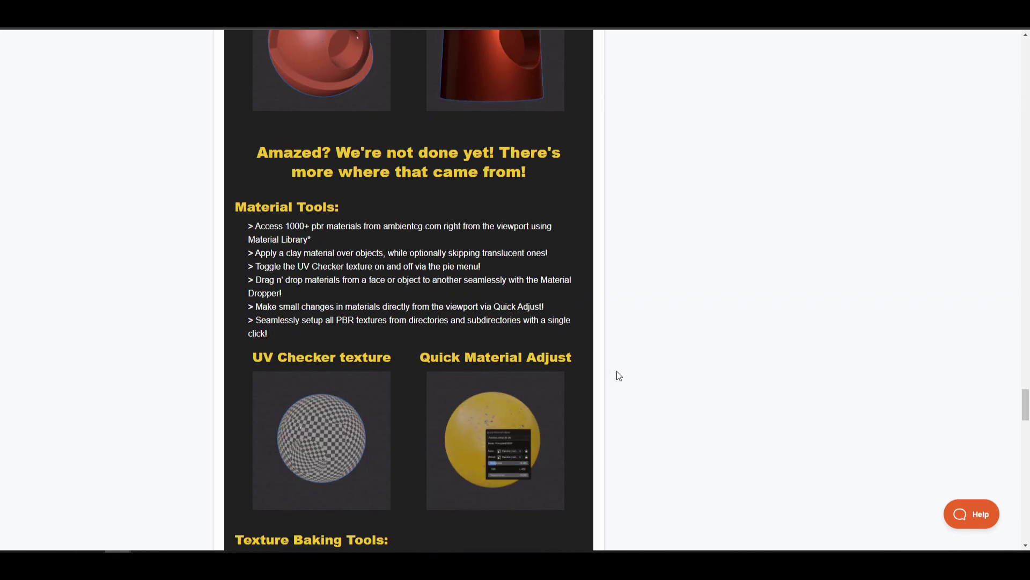
scroll(617, 368, down, 4)
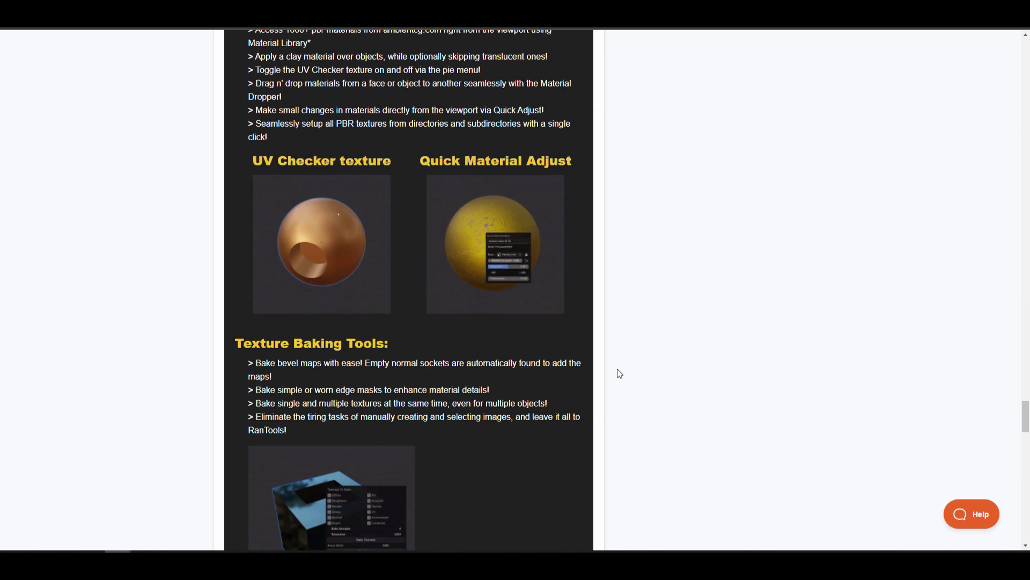
scroll(617, 368, down, 7)
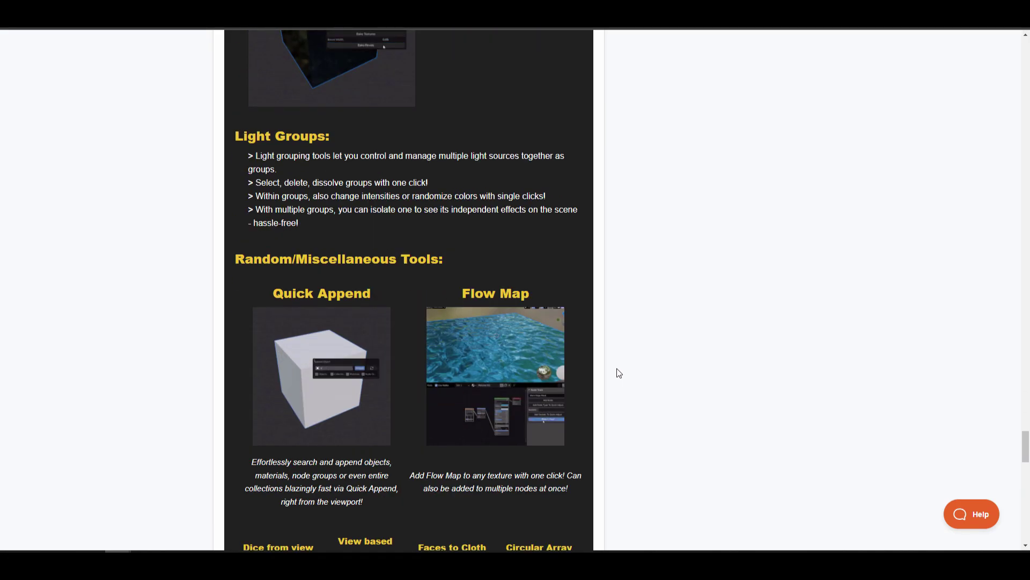
scroll(617, 368, down, 4)
scroll(616, 368, down, 18)
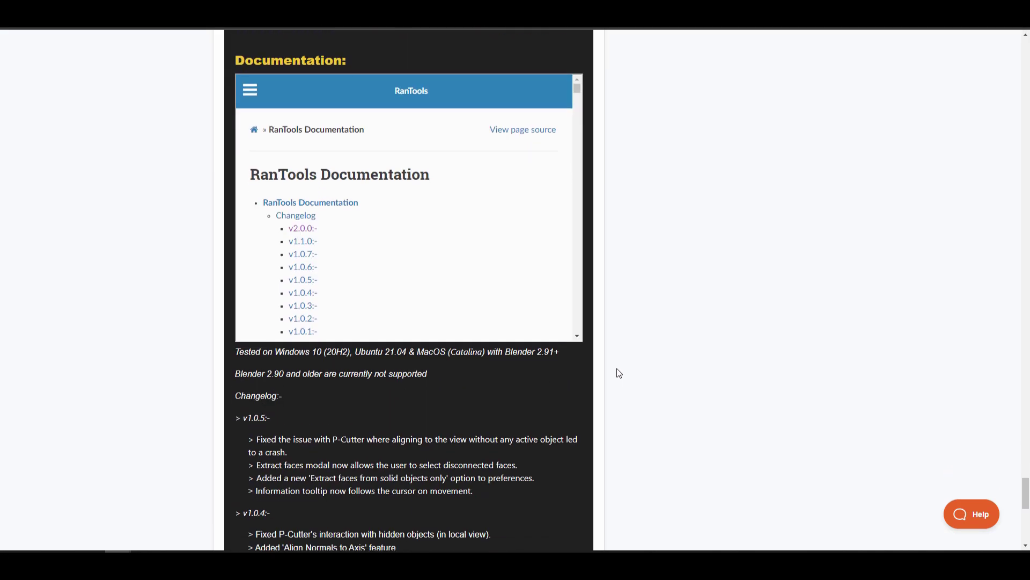
scroll(610, 340, up, 20)
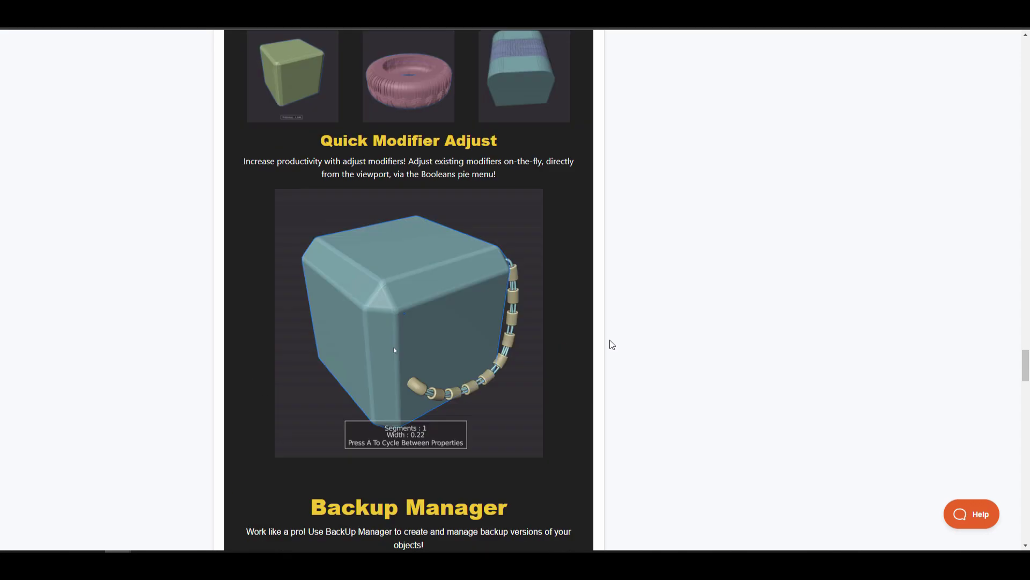
scroll(609, 340, up, 20)
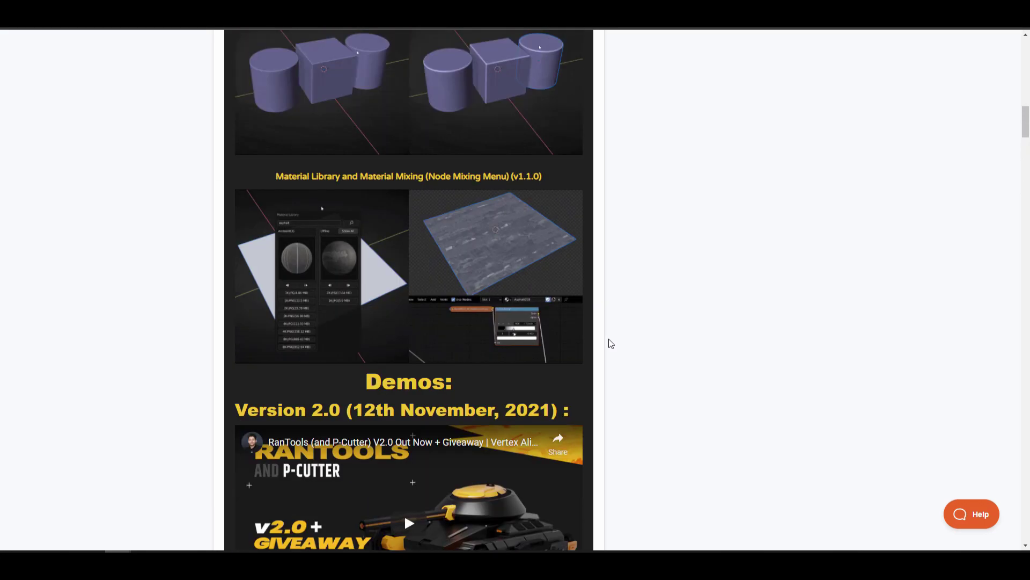
scroll(599, 332, up, 5)
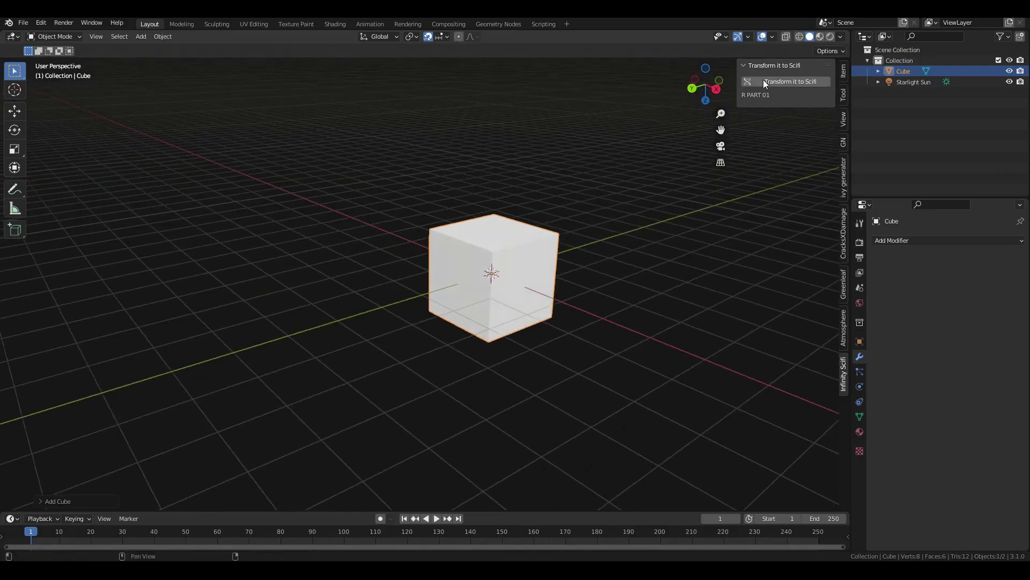
Transform the cube to sci-fi, show it rendered, and extrude the first face in Edit Mode.
click(763, 82)
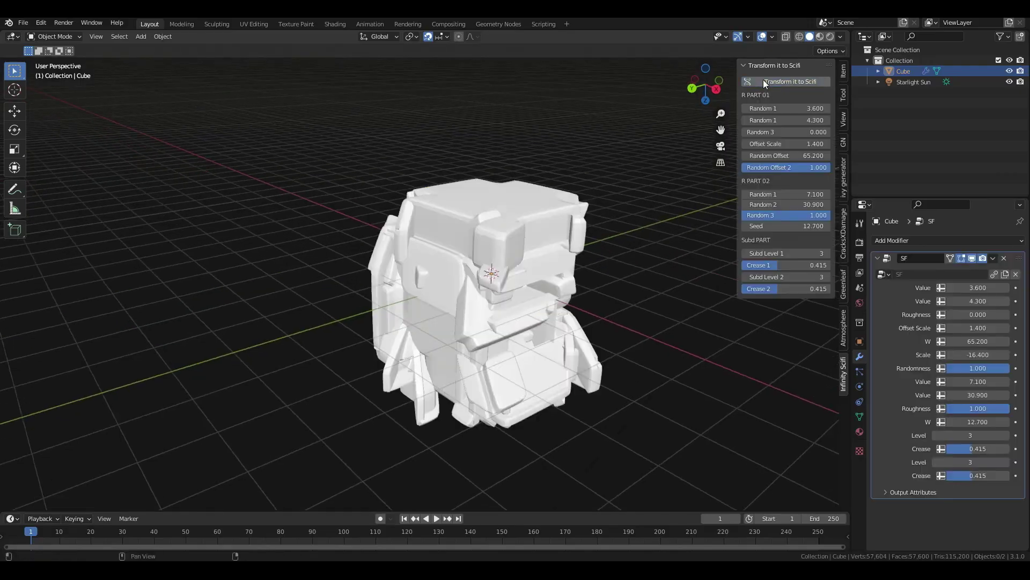
click(830, 36)
mouse_move(542, 252)
middle_down()
mouse_move(535, 237)
mouse_move(511, 247)
middle_up()
key(Tab)
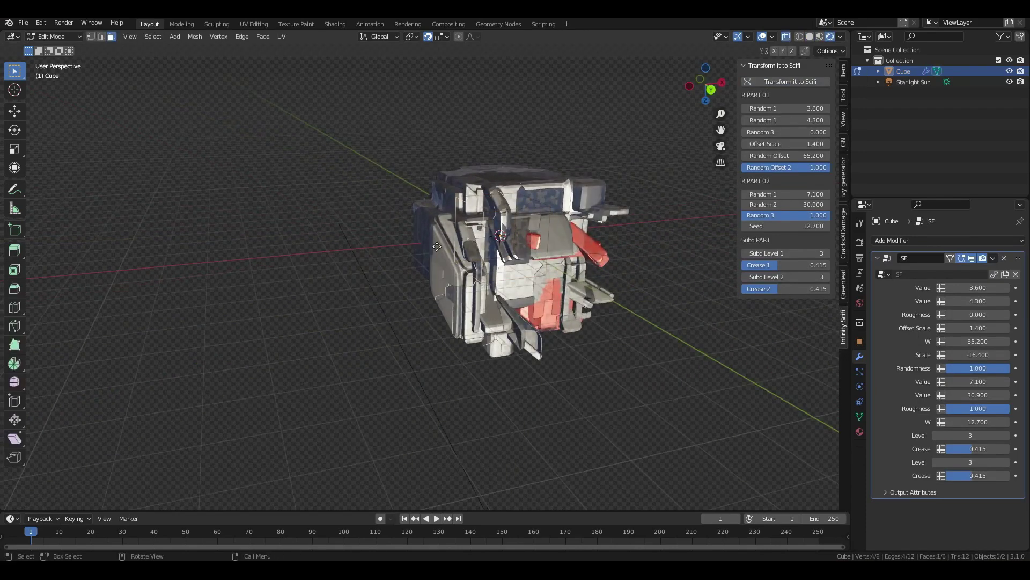
key(e)
click(279, 231)
middle_drag(279, 231, 616, 363)
Extrude a face along Z, rotate it around Z, and extrude another face.
key(e)
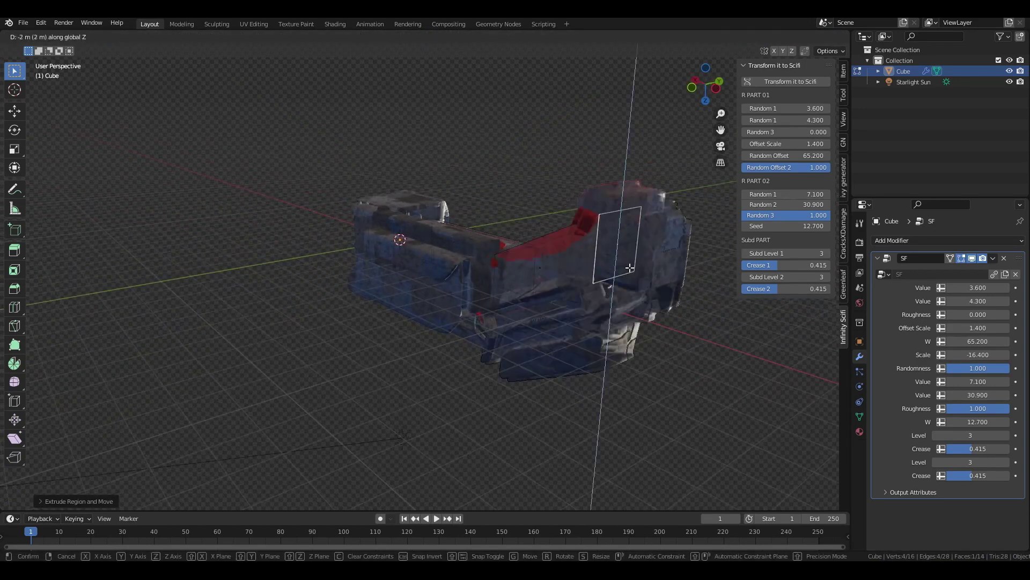
click(629, 268)
middle_drag(629, 268, 587, 247)
key(r)
click(556, 243)
key(e)
click(742, 356)
middle_drag(743, 357, 422, 290)
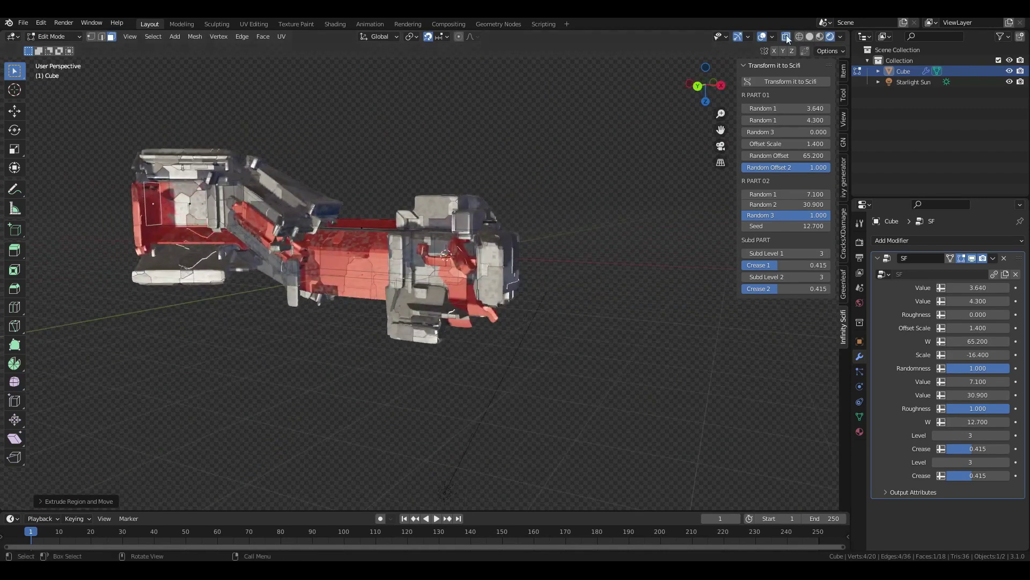
middle_drag(468, 260, 457, 262)
Extend the arm with further face extrusions, including one along the face normal.
key(e)
click(560, 281)
key(e)
click(534, 181)
middle_drag(534, 182, 568, 182)
key(e)
click(476, 178)
Extrude a tall upward column and scale up its top face into a flare.
key(e)
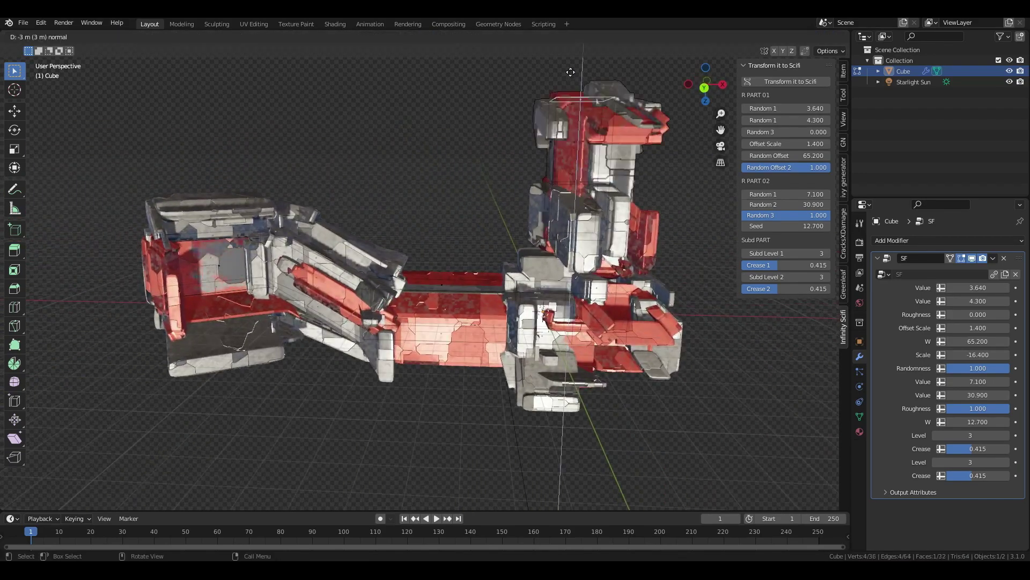
click(574, 64)
middle_drag(573, 63, 478, 204)
key(s)
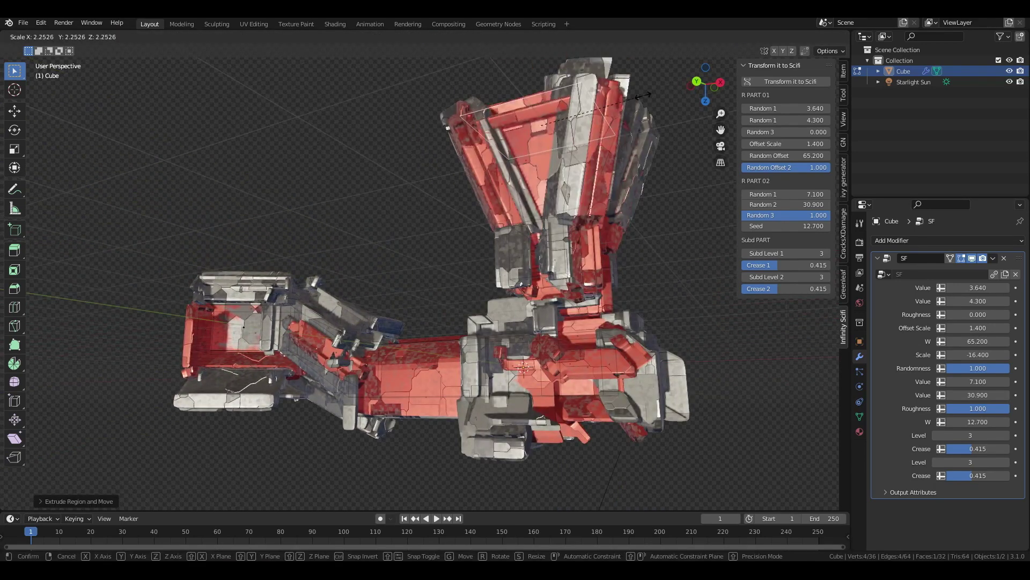
click(648, 100)
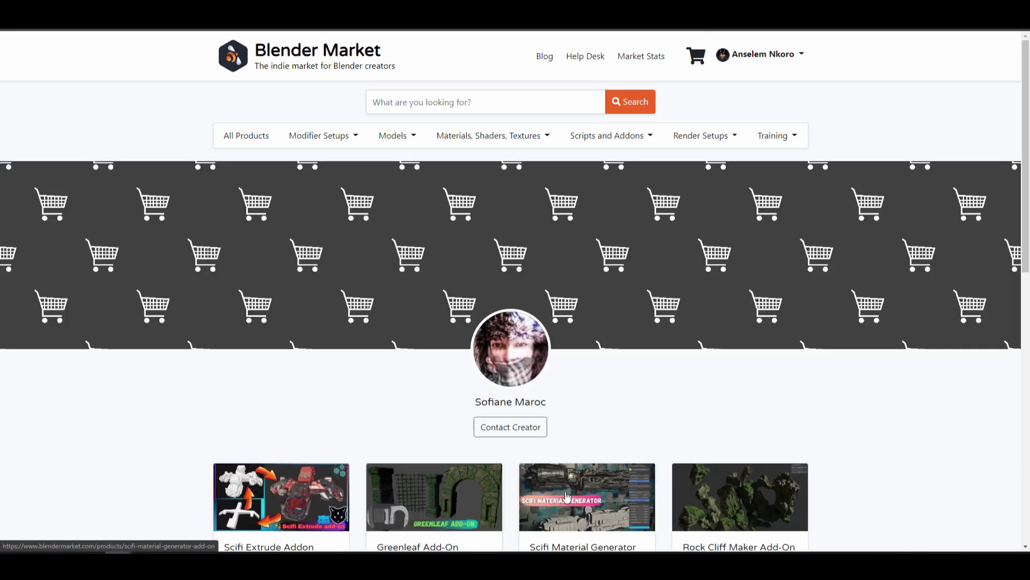
Open the Greenleaf Add-On product page and scroll through its description.
scroll(440, 372, down, 3)
click(471, 348)
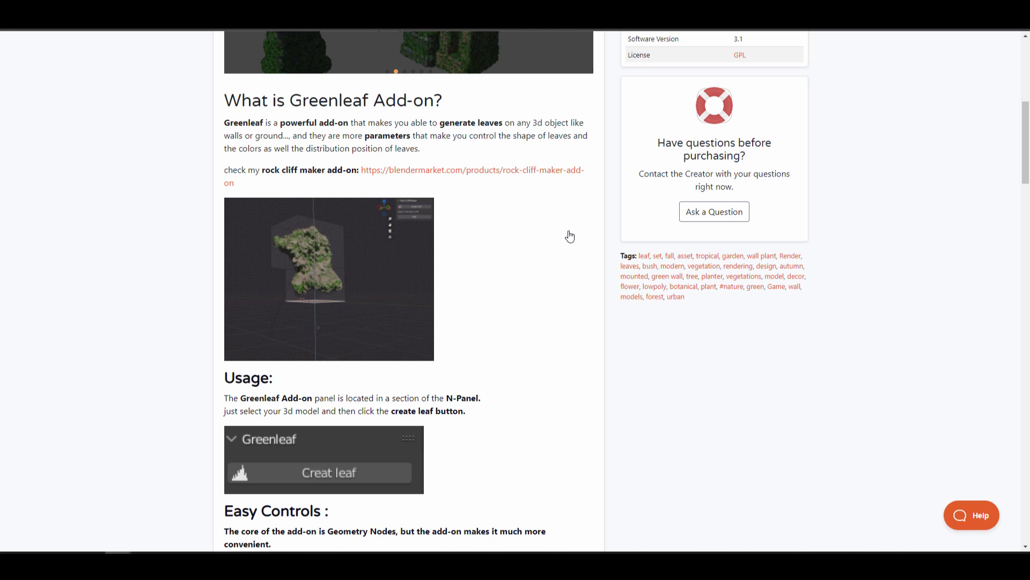
scroll(569, 236, down, 8)
scroll(572, 240, down, 10)
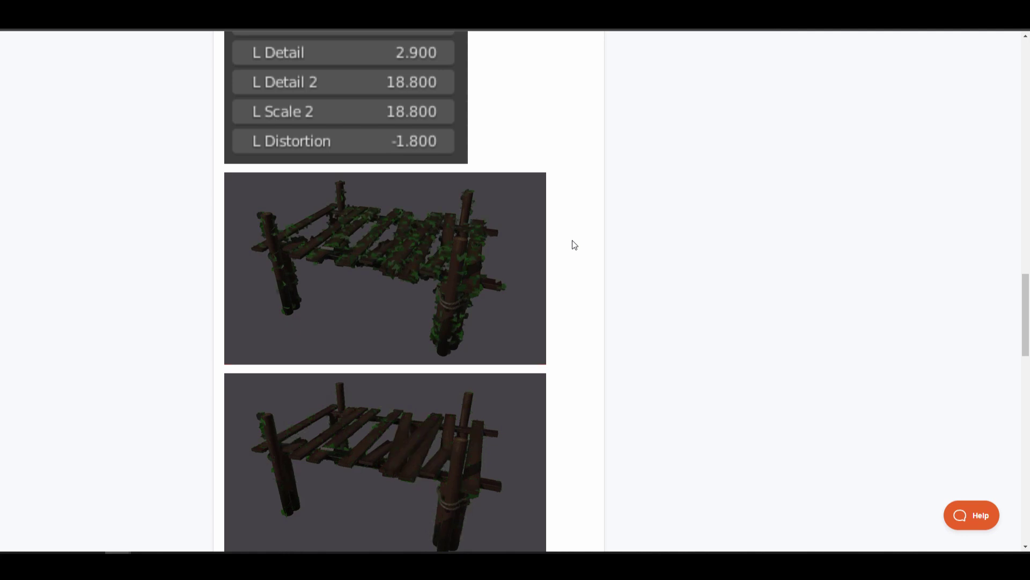
Go back to the creator's store page and scroll down its add-on grid.
key(alt+Left)
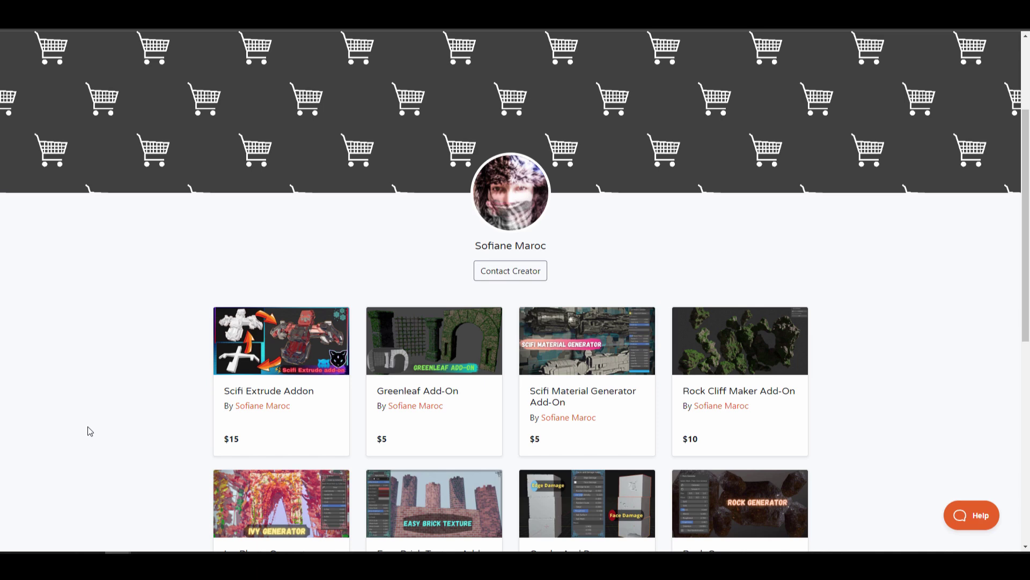
scroll(88, 427, down, 3)
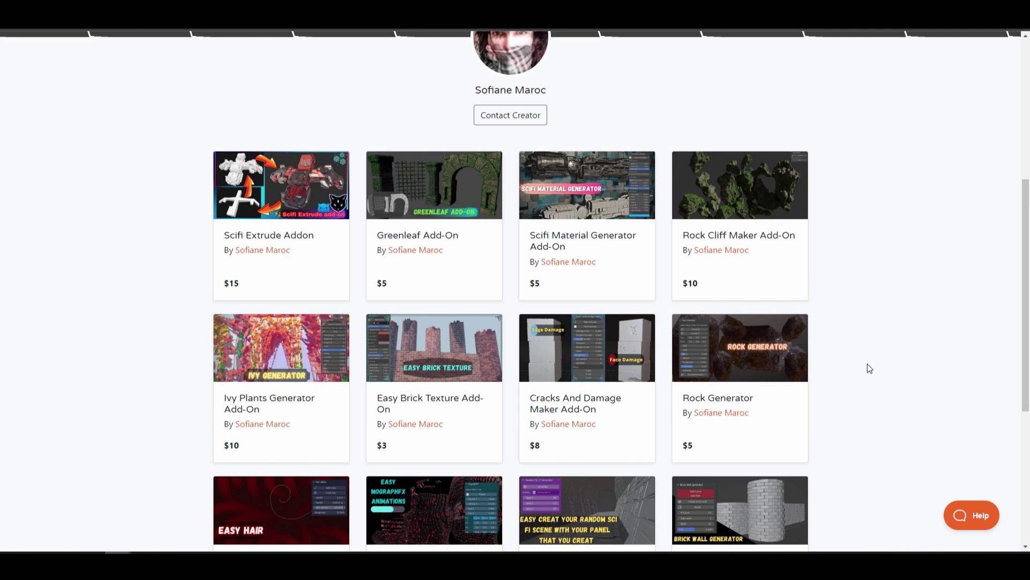
scroll(715, 274, down, 4)
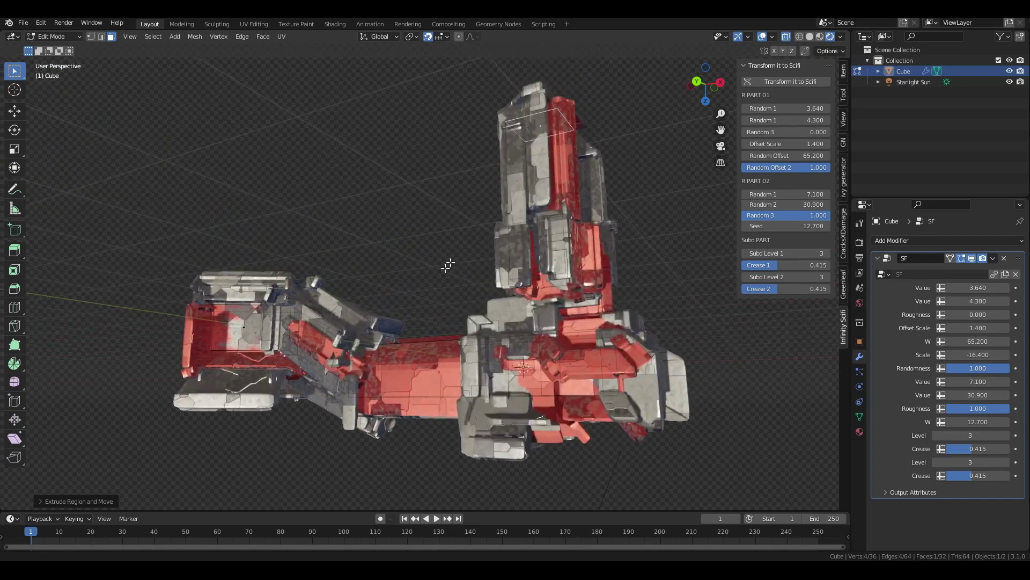
key(s)
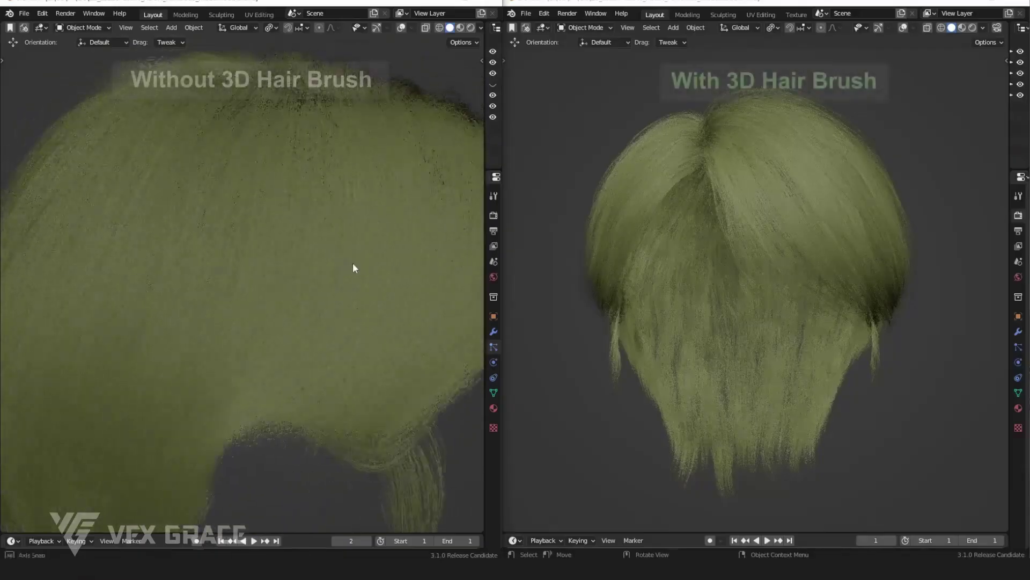
Frame both hair heads and set the right viewport to Rendered shading.
scroll(354, 266, up, 2)
scroll(361, 186, down, 3)
middle_drag(283, 234, 376, 226)
scroll(734, 271, up, 3)
middle_drag(733, 271, 830, 324)
scroll(796, 295, down, 3)
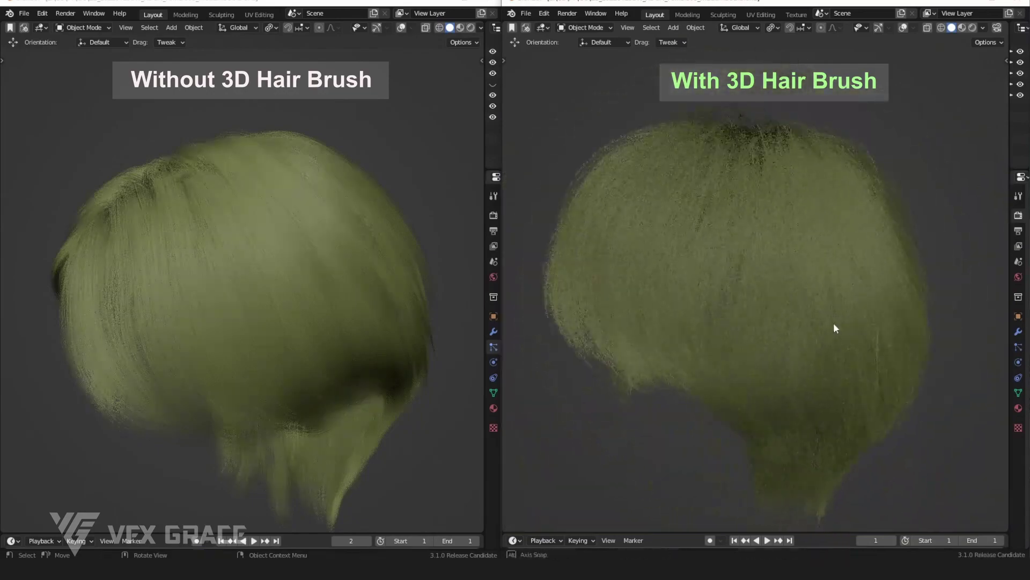
scroll(771, 235, up, 3)
middle_drag(770, 235, 805, 308)
scroll(804, 303, down, 4)
middle_drag(763, 249, 762, 257)
click(973, 27)
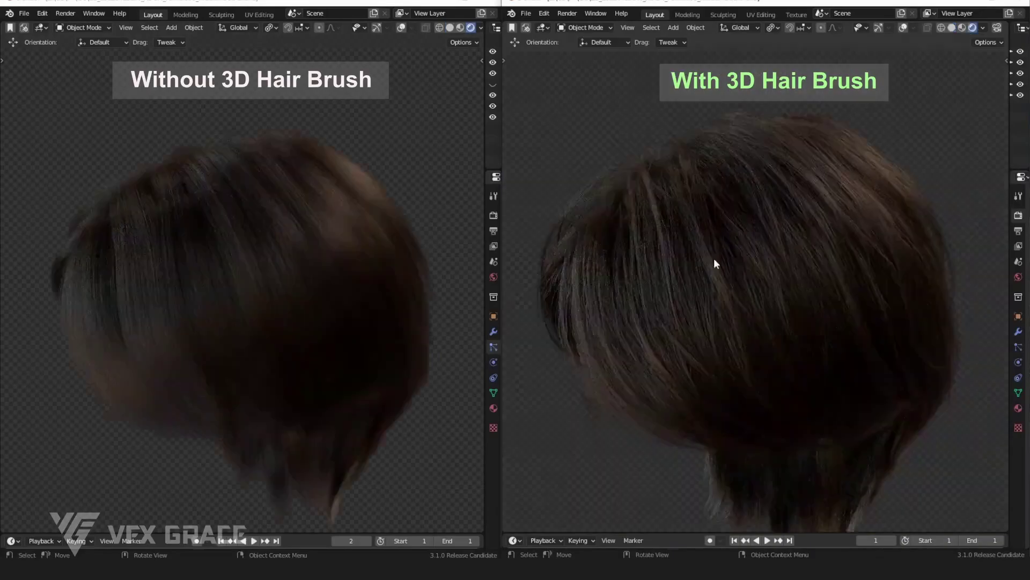
Orbit both rendered heads to inspect the brown hair, including the back of the head.
scroll(368, 350, down, 3)
middle_drag(368, 349, 294, 323)
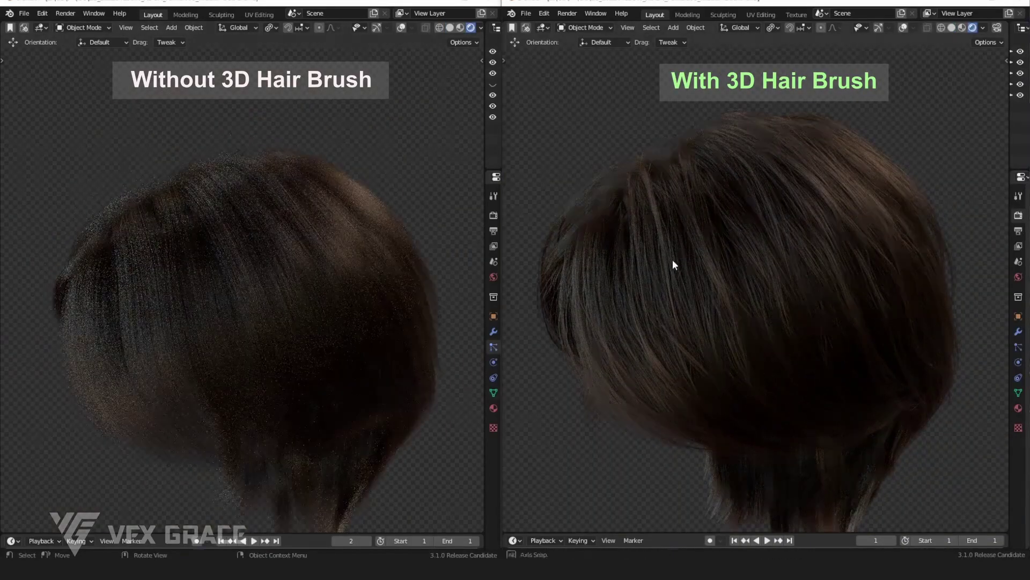
middle_drag(669, 262, 800, 266)
scroll(800, 267, up, 3)
scroll(620, 369, down, 3)
middle_drag(644, 342, 782, 177)
scroll(789, 228, up, 3)
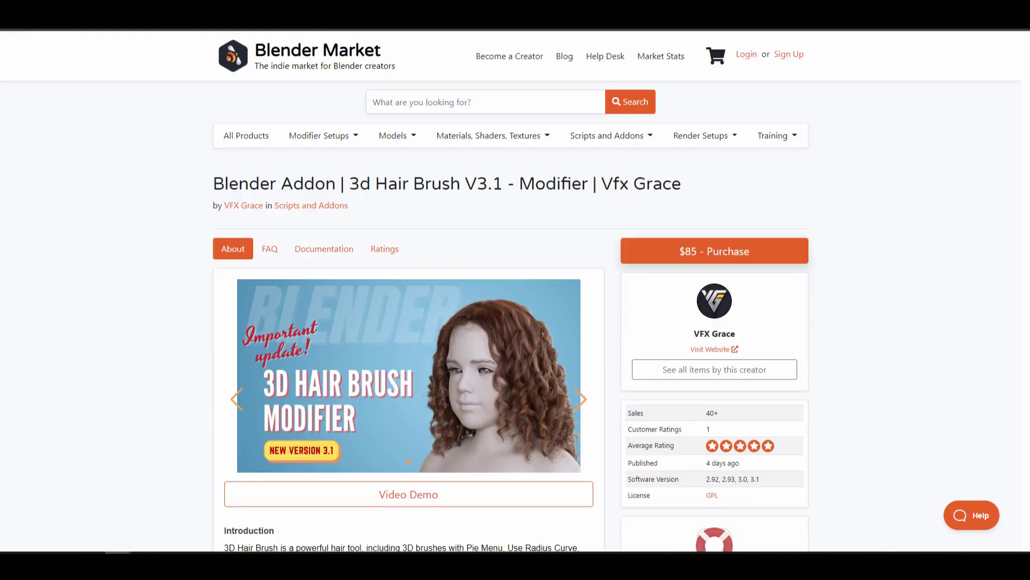
scroll(533, 173, down, 12)
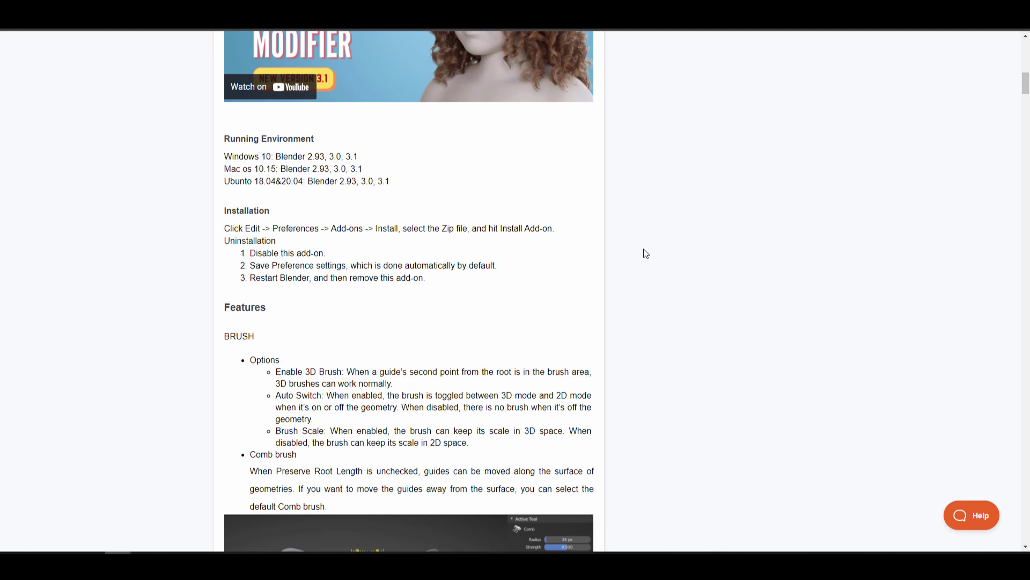
scroll(619, 258, up, 4)
scroll(619, 263, down, 20)
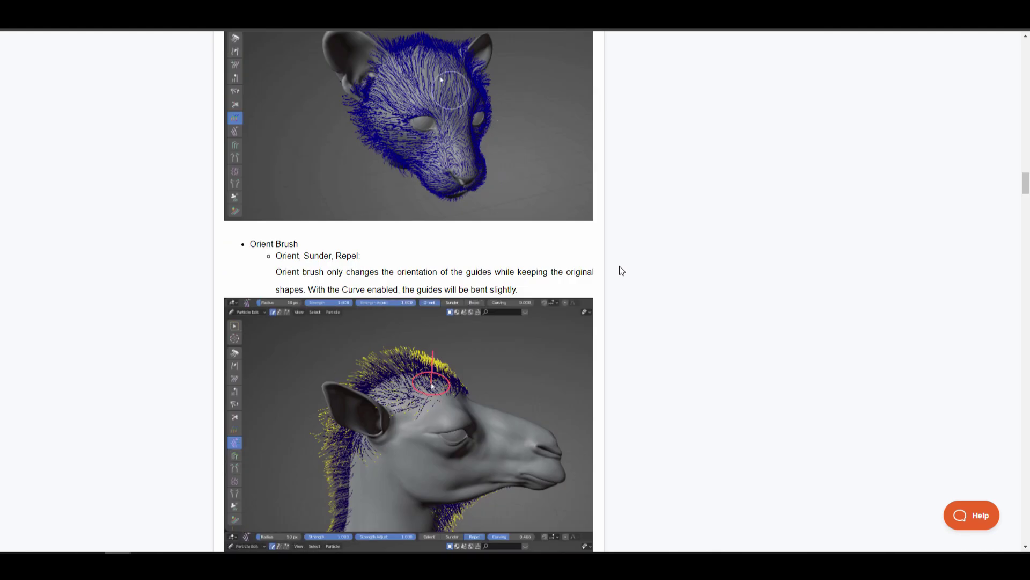
scroll(618, 267, up, 8)
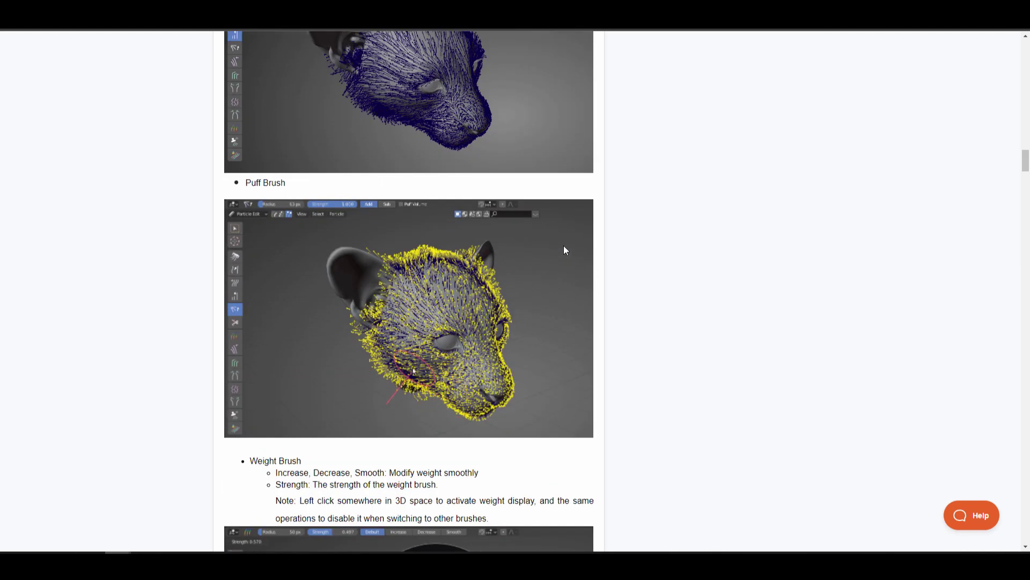
scroll(565, 250, down, 15)
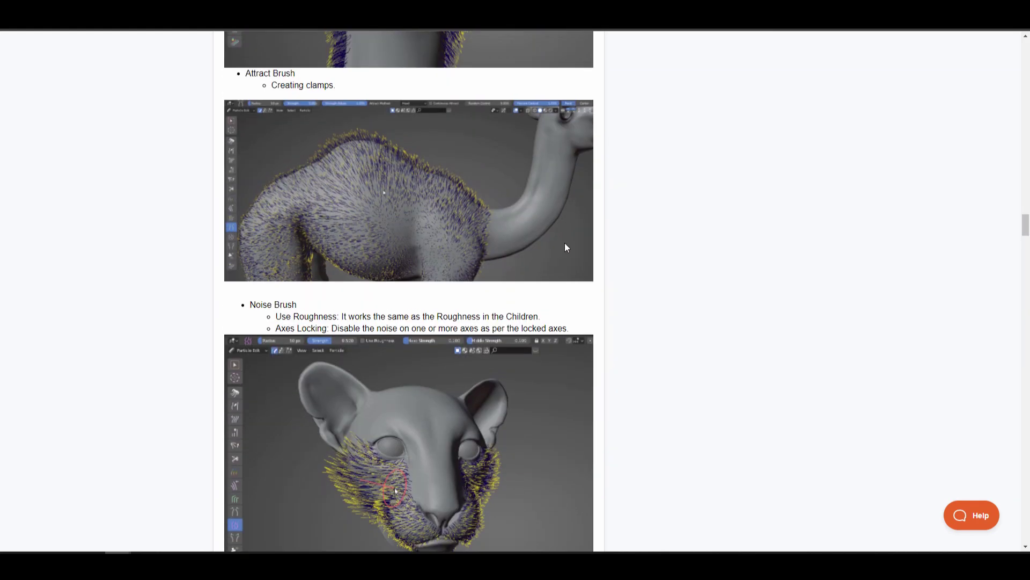
scroll(566, 246, down, 15)
scroll(566, 244, down, 4)
scroll(570, 240, up, 15)
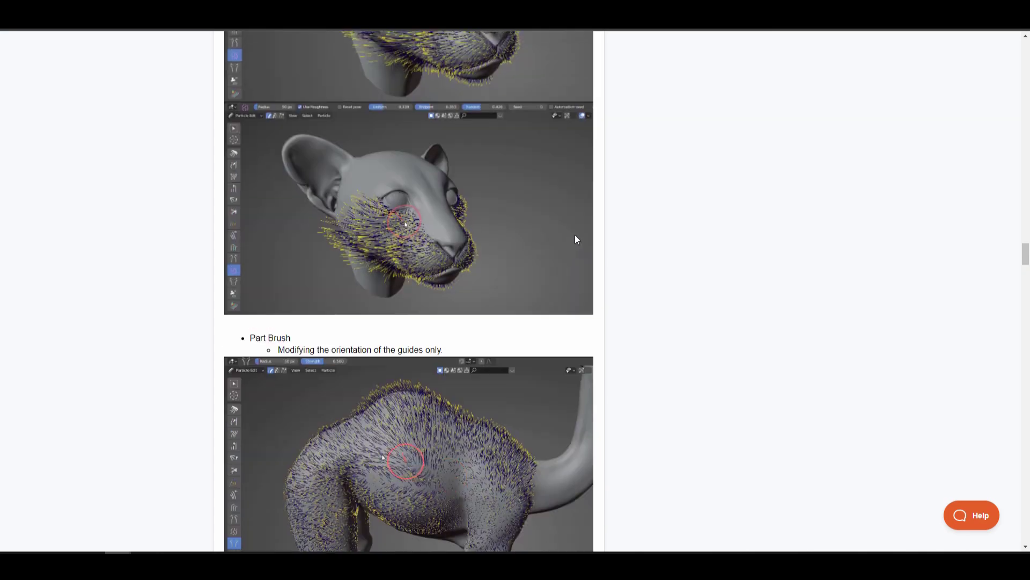
scroll(575, 239, up, 20)
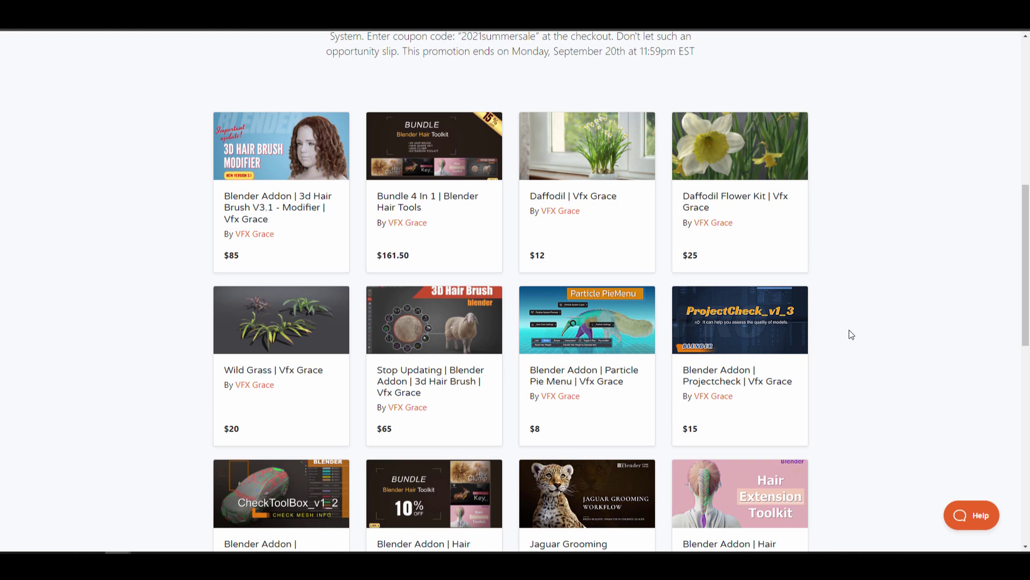
scroll(842, 325, up, 4)
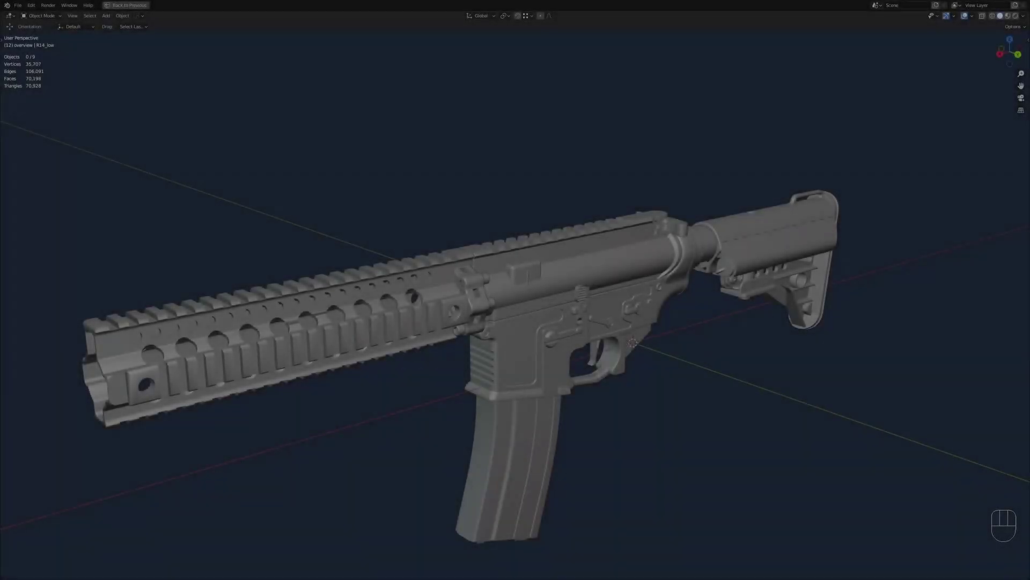
Select the rifle's cylinder part, frame it, and enter Edit Mode with edge selection.
middle_drag(483, 322, 386, 301)
click(389, 339)
key(KP_Decimal)
key(Tab)
key(alt+z)
key(2)
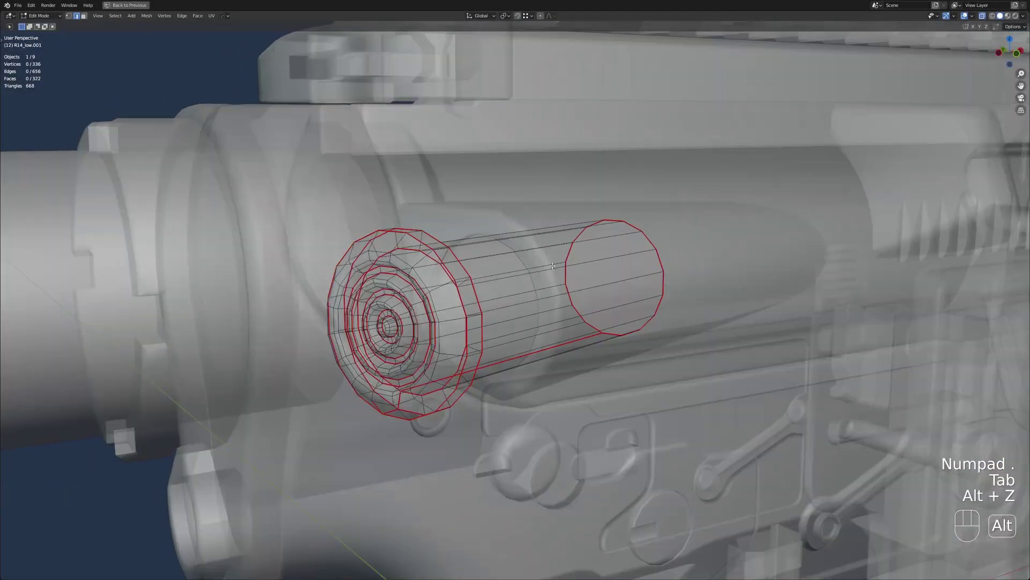
key(ctrl+z)
key(alt+z)
Select the cylinder's rim loop and add each inner ring, down to the innermost, as edge loops.
alt+shift+click(454, 282)
middle_drag(455, 283, 579, 268)
alt+shift+click(582, 265)
alt+shift+click(575, 277)
alt+shift+click(569, 289)
alt+shift+click(564, 293)
alt+shift+click(560, 295)
alt+shift+click(554, 299)
alt+shift+click(545, 305)
alt+shift+click(542, 309)
alt+shift+click(538, 313)
alt+shift+click(535, 317)
alt+shift+click(530, 321)
alt+shift+click(525, 325)
alt+shift+click(523, 327)
alt+shift+click(520, 331)
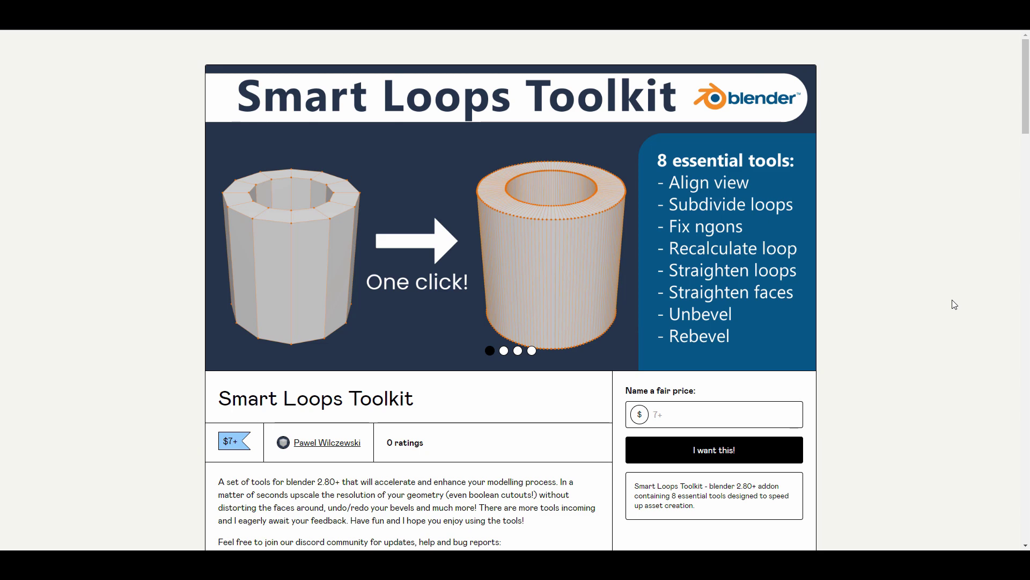
scroll(895, 309, down, 7)
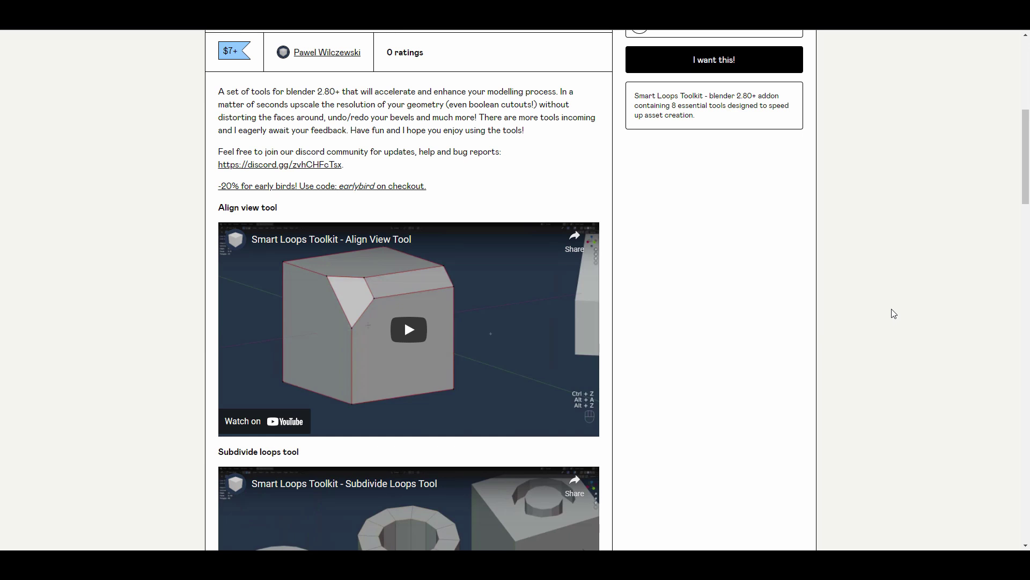
scroll(880, 319, up, 7)
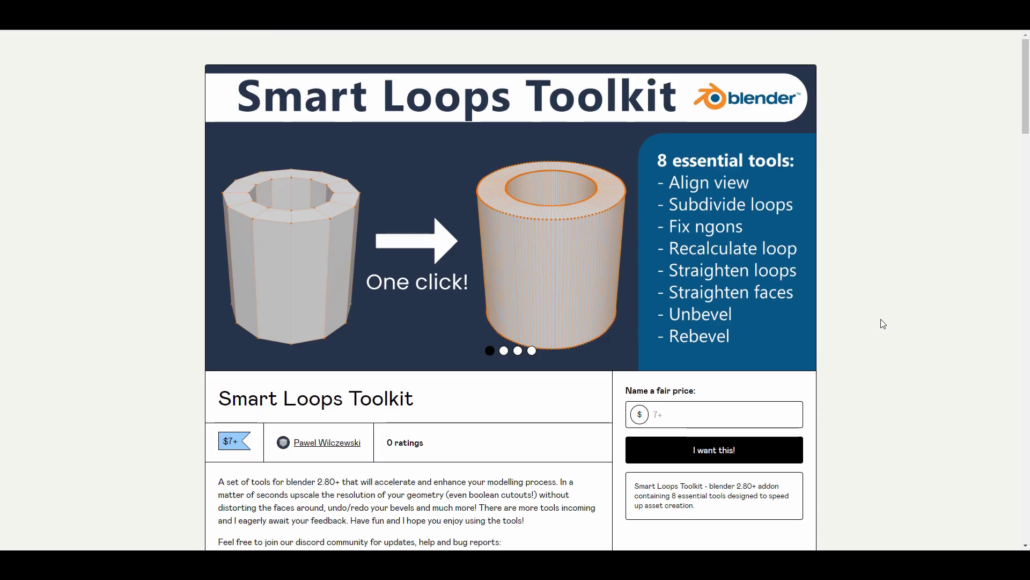
scroll(883, 323, down, 7)
scroll(882, 324, up, 3)
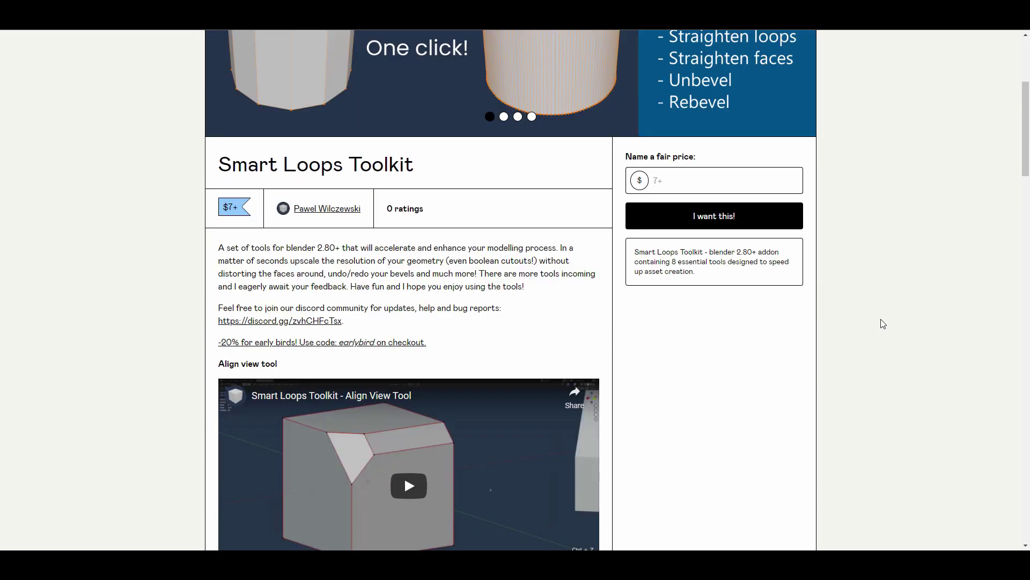
scroll(867, 277, up, 4)
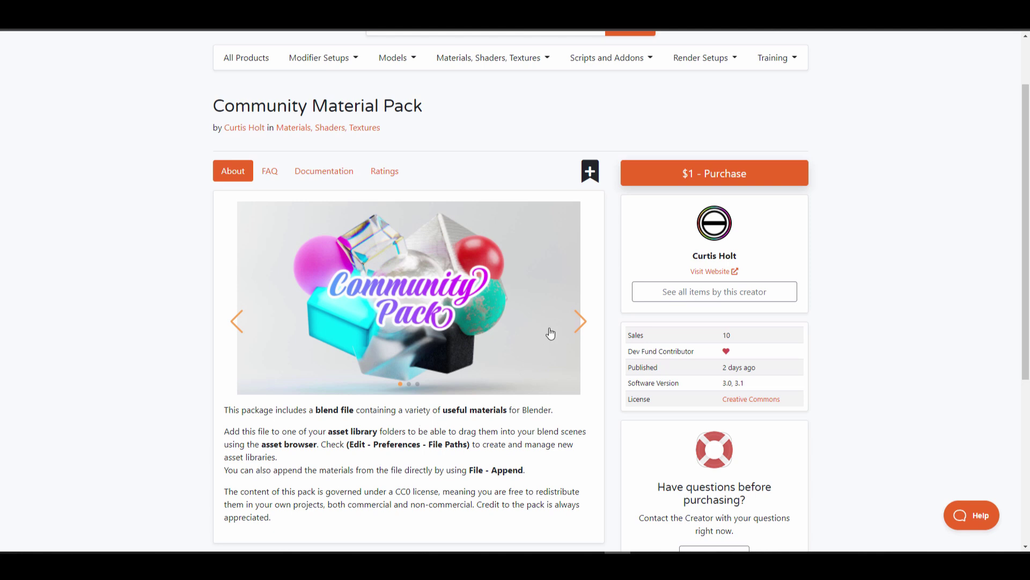
Advance the Community Material Pack gallery to the next image, the Blender screenshot.
click(580, 321)
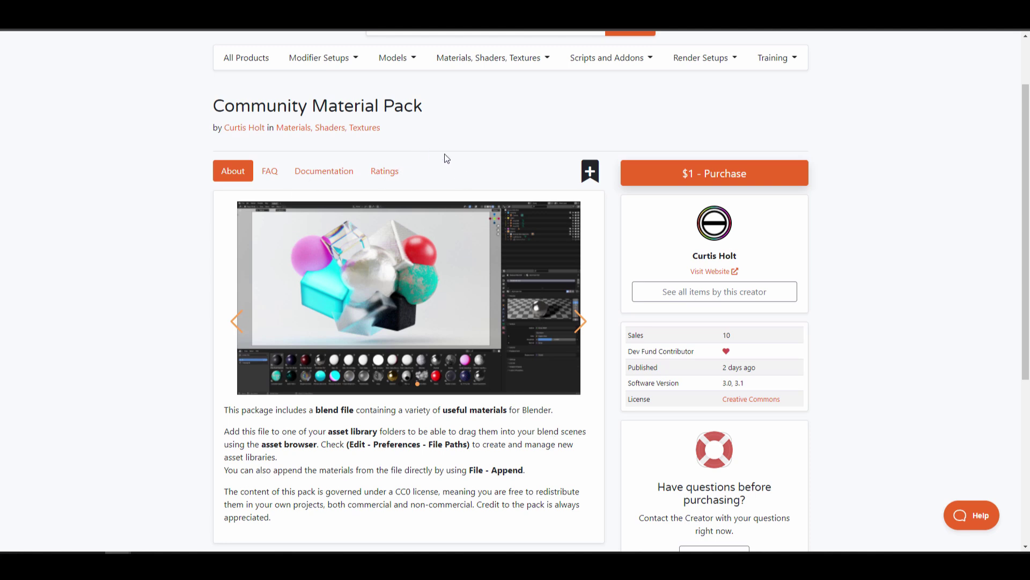
Open the pack author's creator profile and scroll through their listed products.
click(239, 128)
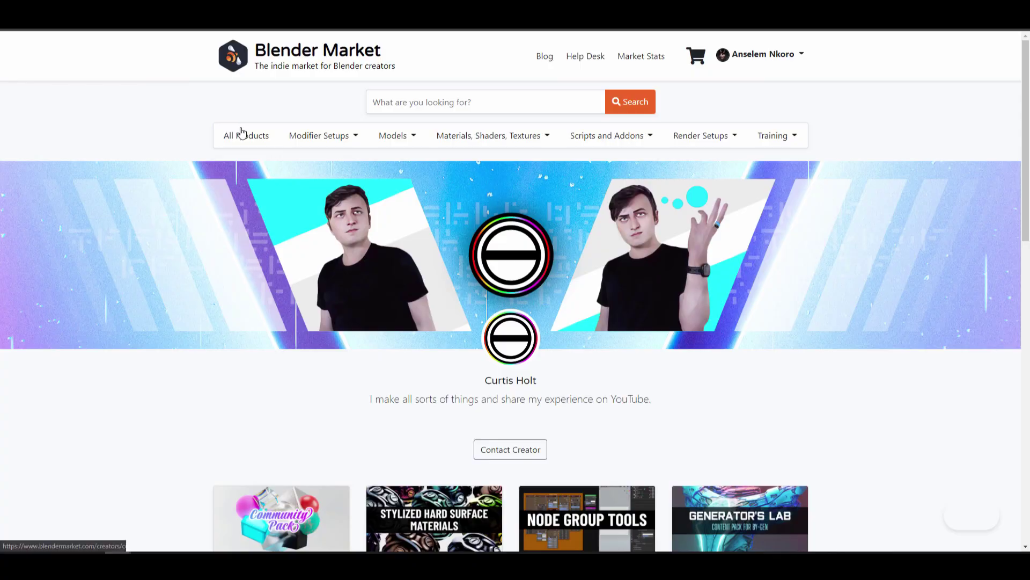
scroll(329, 333, down, 7)
scroll(282, 304, up, 1)
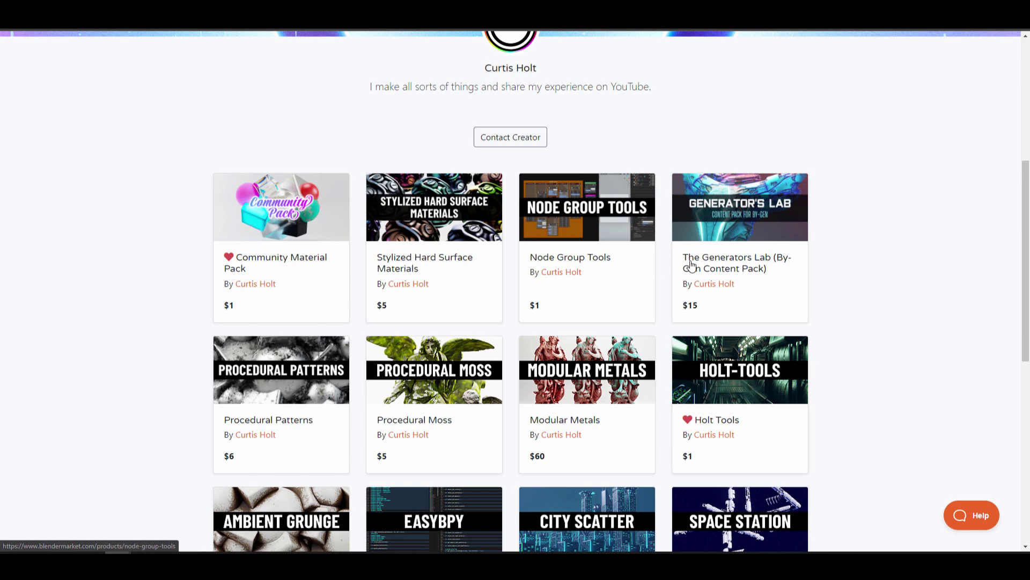
scroll(682, 266, down, 6)
scroll(683, 341, up, 7)
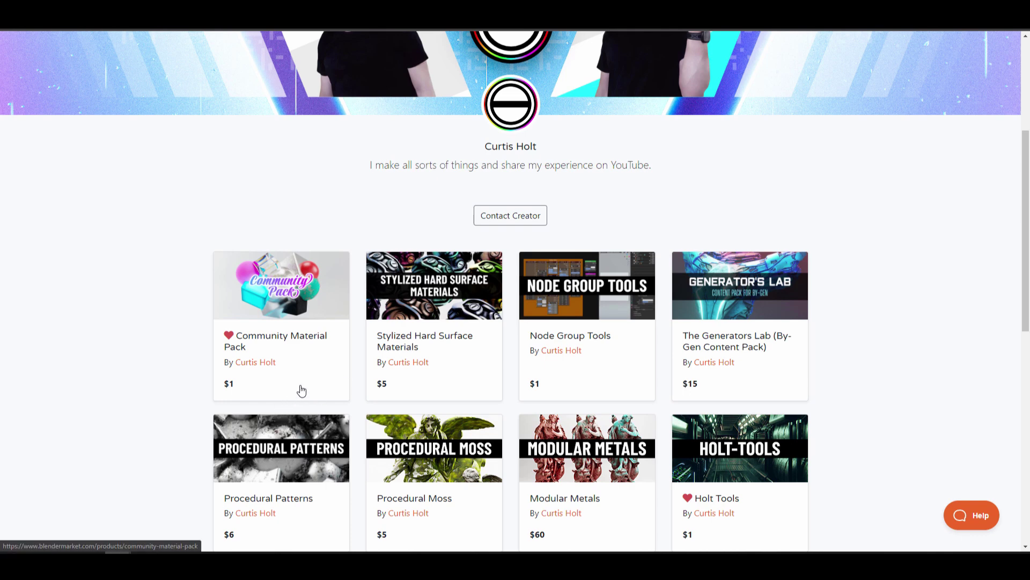
scroll(547, 354, up, 1)
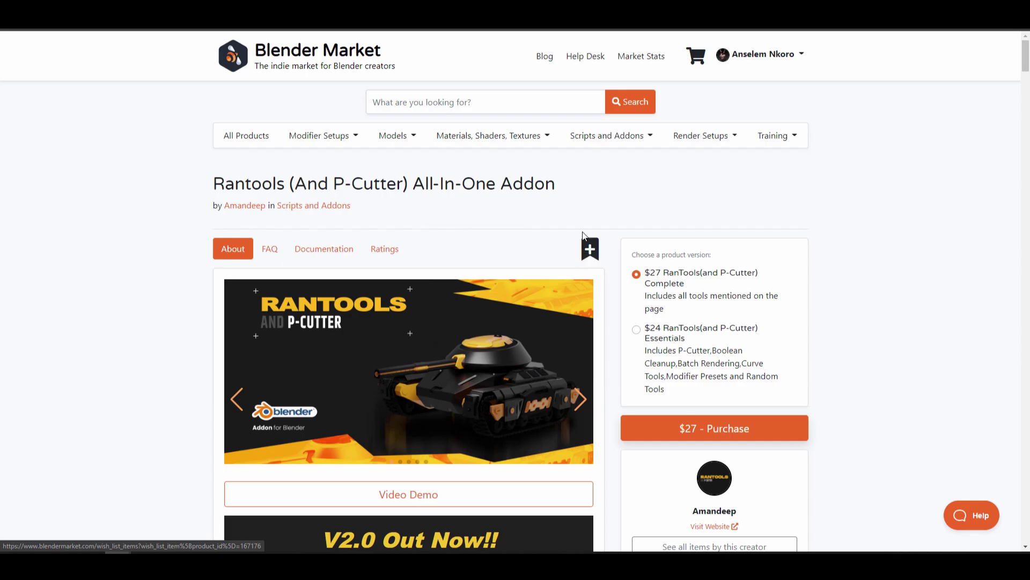
scroll(616, 229, down, 3)
scroll(614, 224, down, 5)
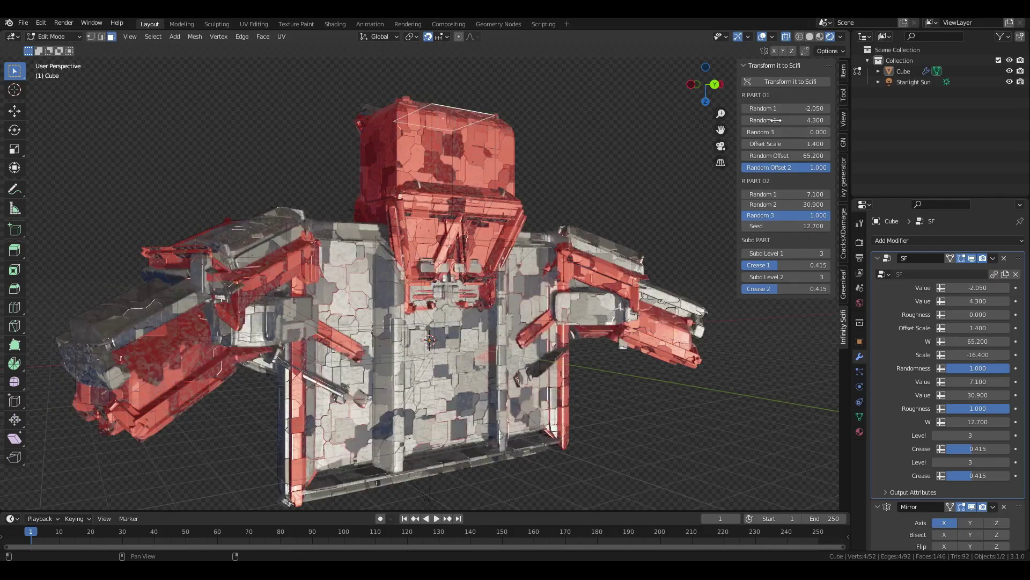
Raise the R PART 01 Random value to 4.430 and switch the viewport shading.
drag(768, 133, 768, 134)
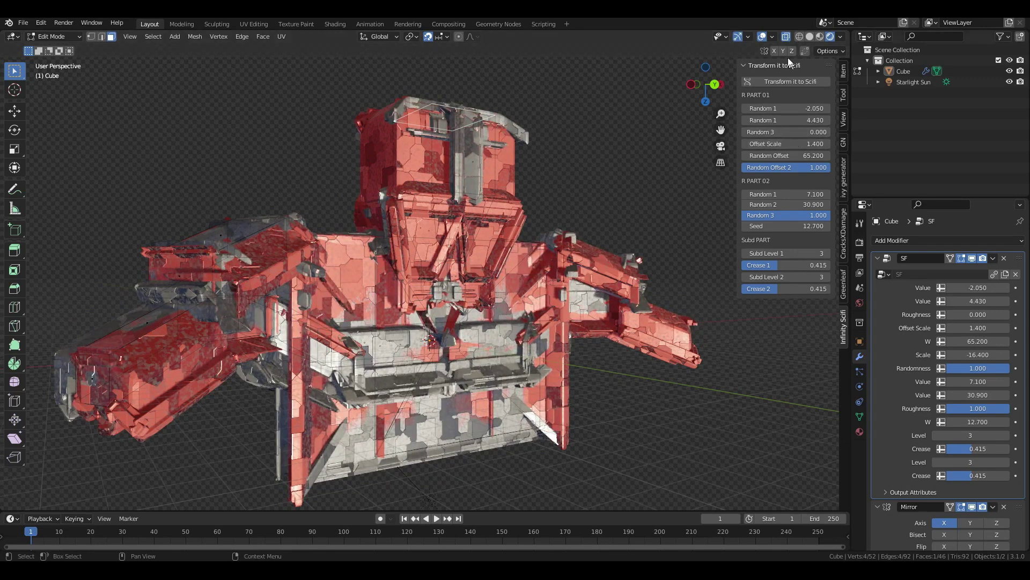
click(809, 36)
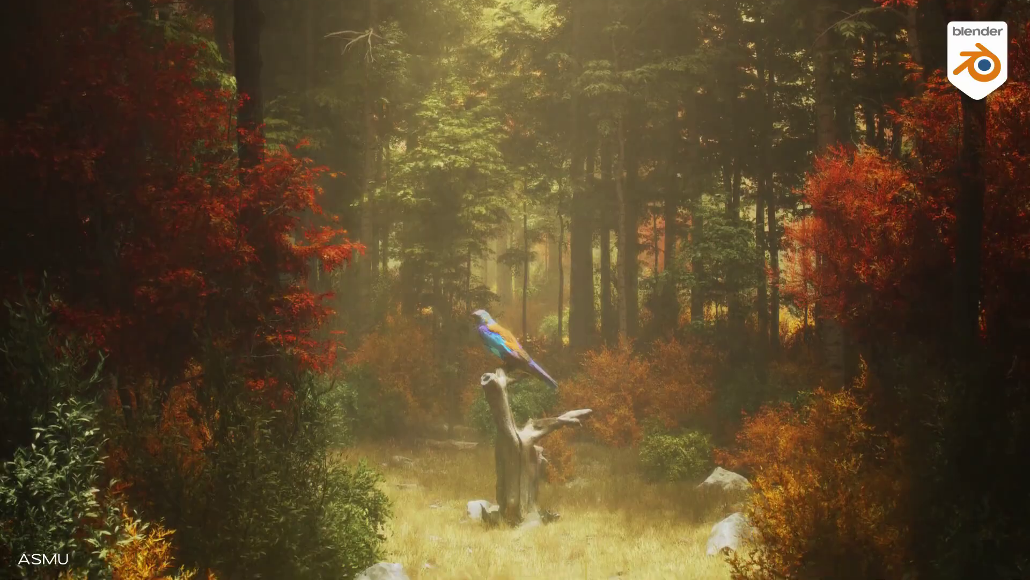